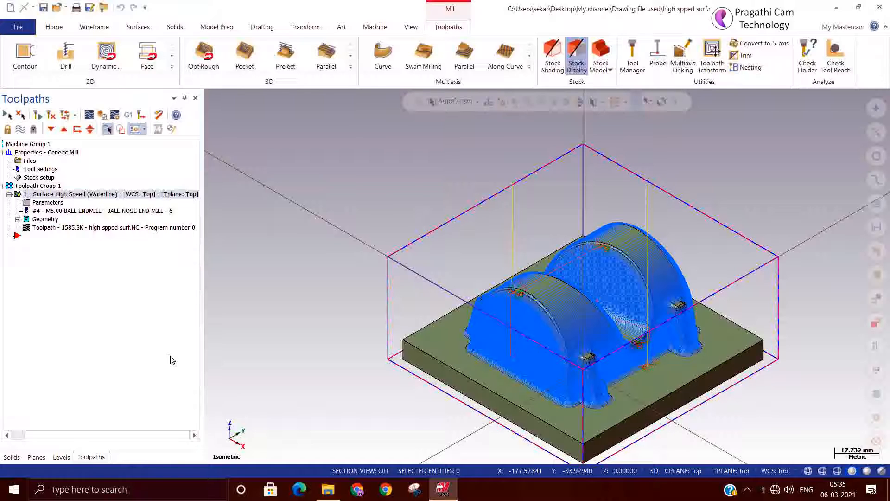
- Collapse the waterline operation, hide its toolpath display, and start a Raster surface high speed toolpath
click(9, 195)
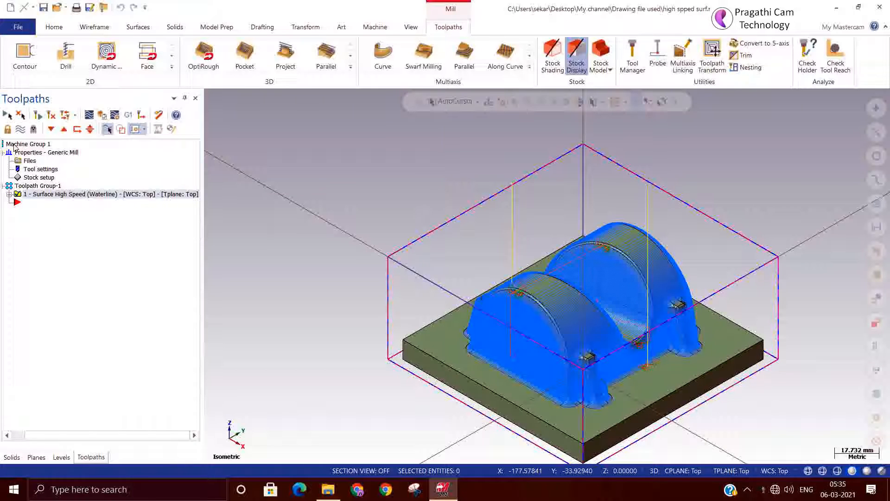
key(alt+t)
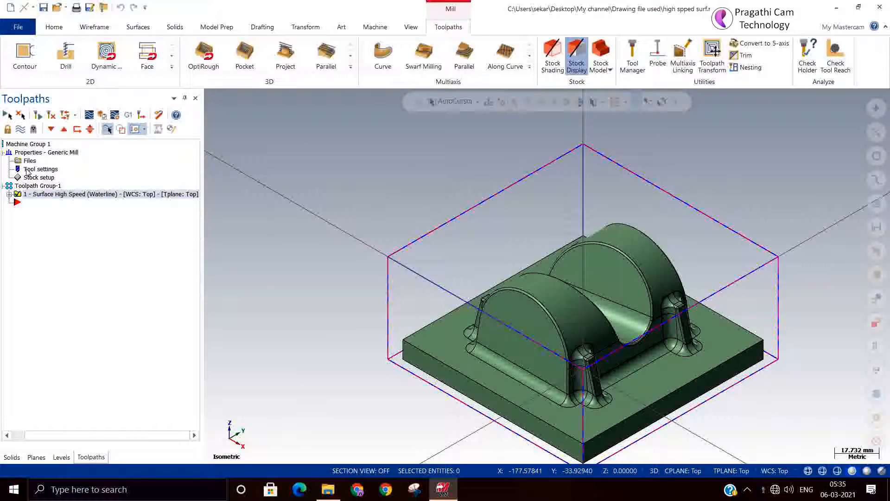
right_click(56, 232)
mouse_move(120, 197)
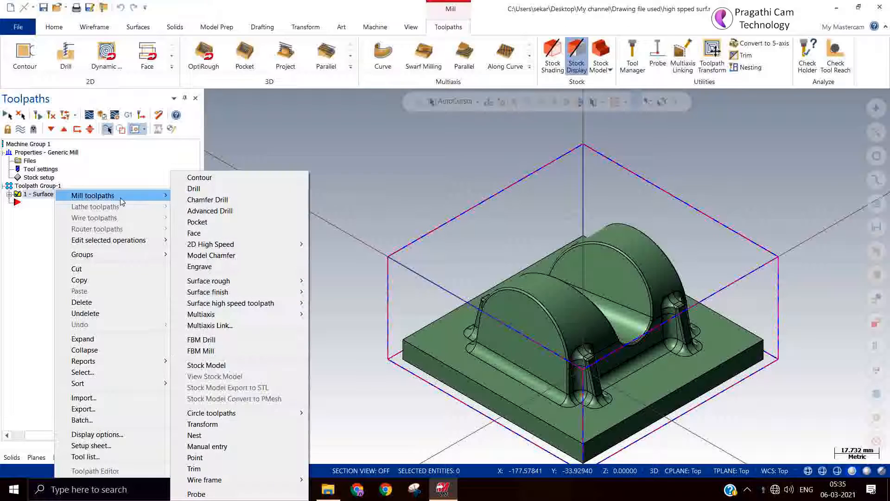
mouse_move(247, 305)
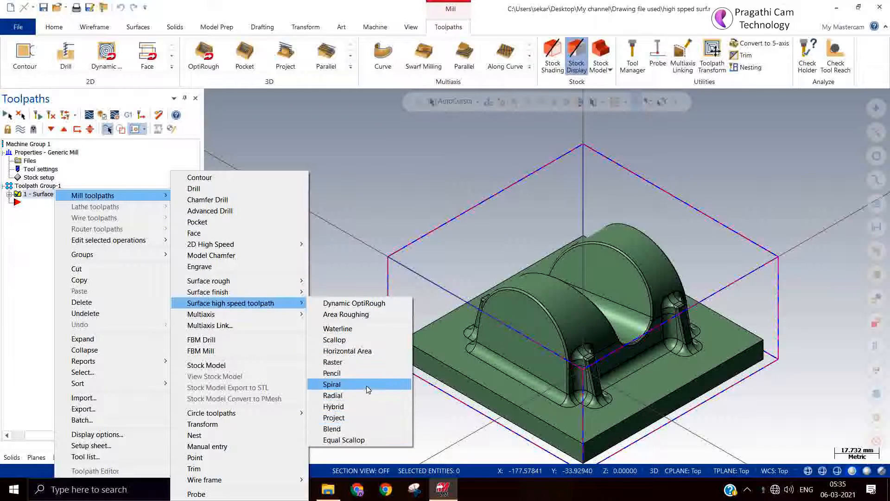
click(364, 361)
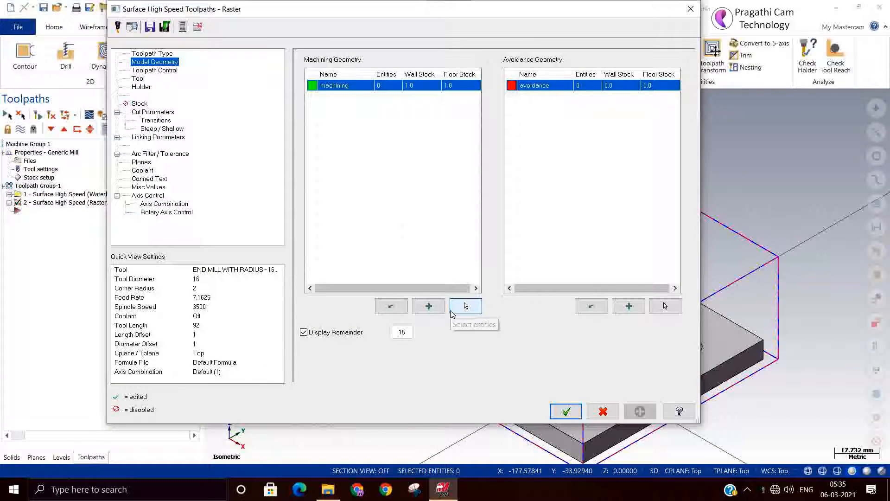
- Set the machining geometry's floor stock and wall stock to 0
click(451, 87)
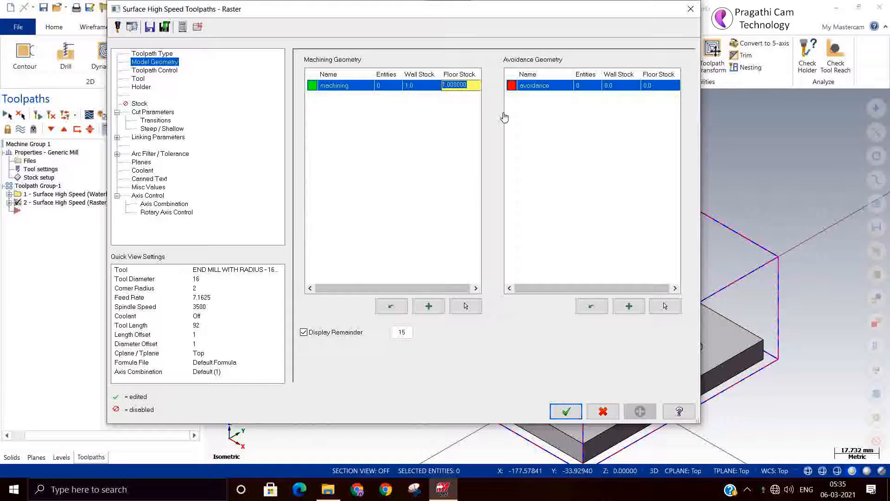
text(0)
click(419, 91)
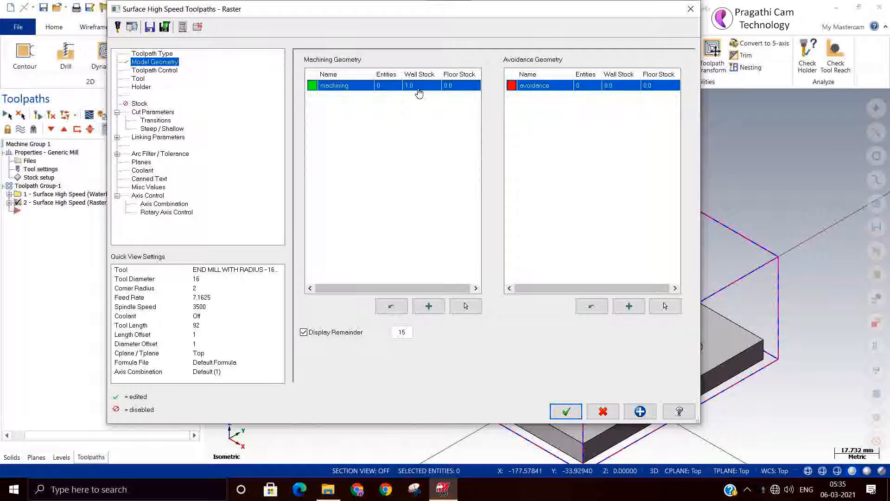
text(0)
- Window-select the part's faces and the base plate's upper face in the isometric view as machining geometry, excluding the plate's sides
click(466, 306)
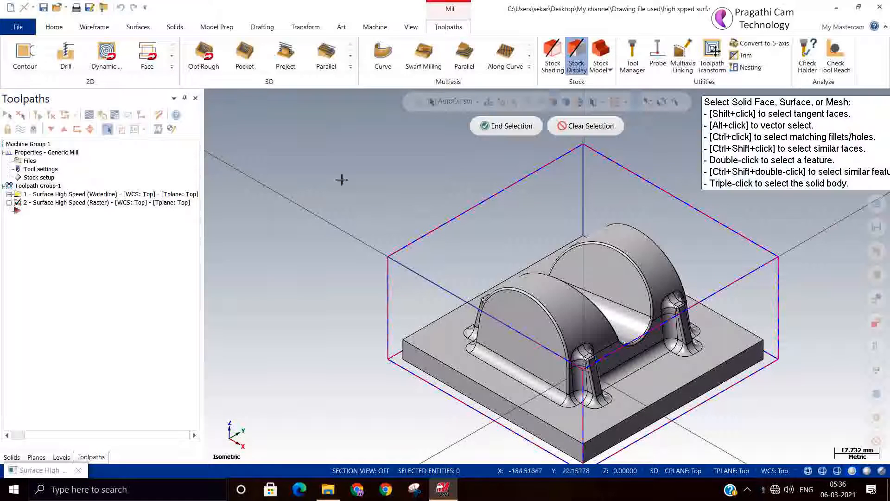
drag(304, 117, 819, 448)
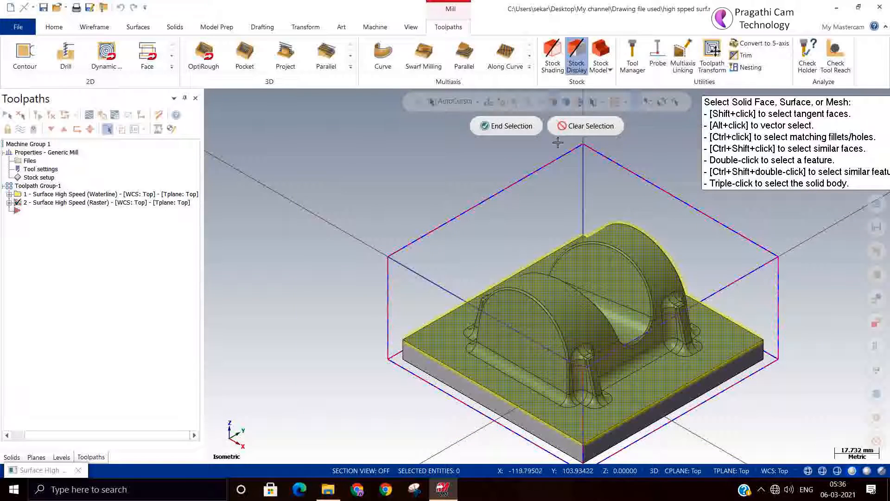
middle_drag(724, 413, 631, 351)
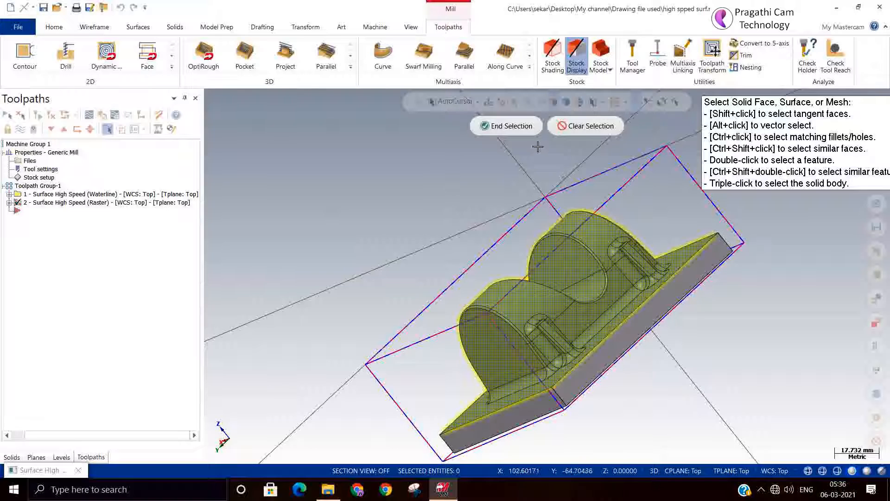
click(482, 126)
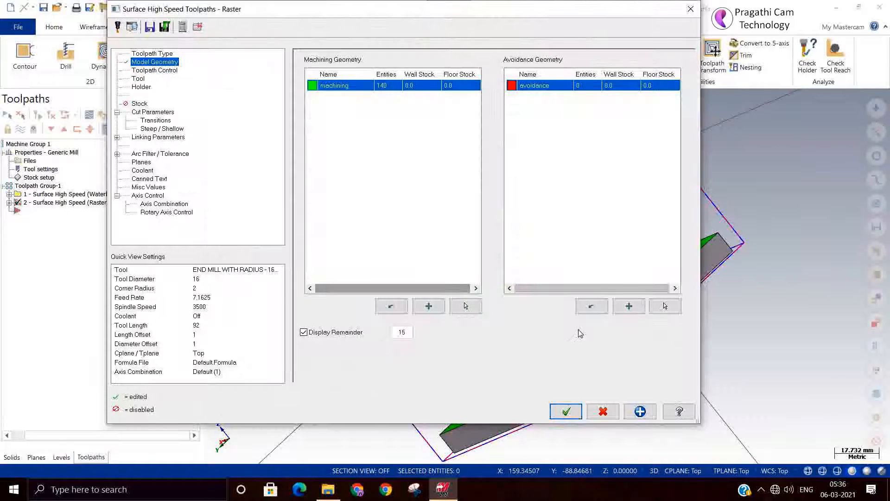
- Assign the base plate's four side faces as avoidance geometry and set their wall stock to 2
click(665, 306)
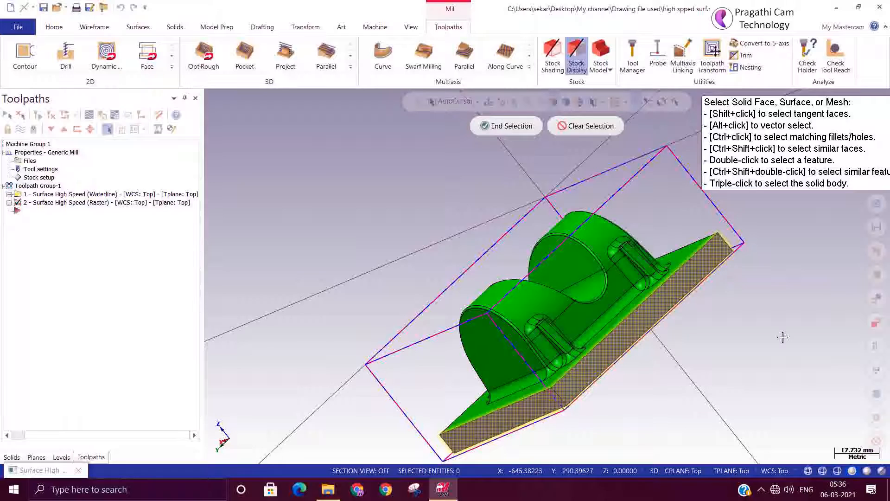
middle_drag(781, 334, 642, 420)
middle_drag(741, 337, 872, 228)
click(506, 135)
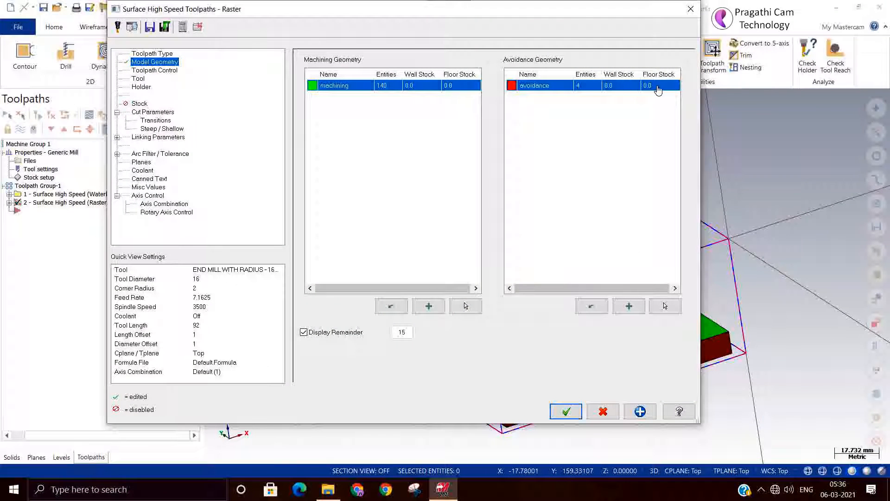
double_click(616, 87)
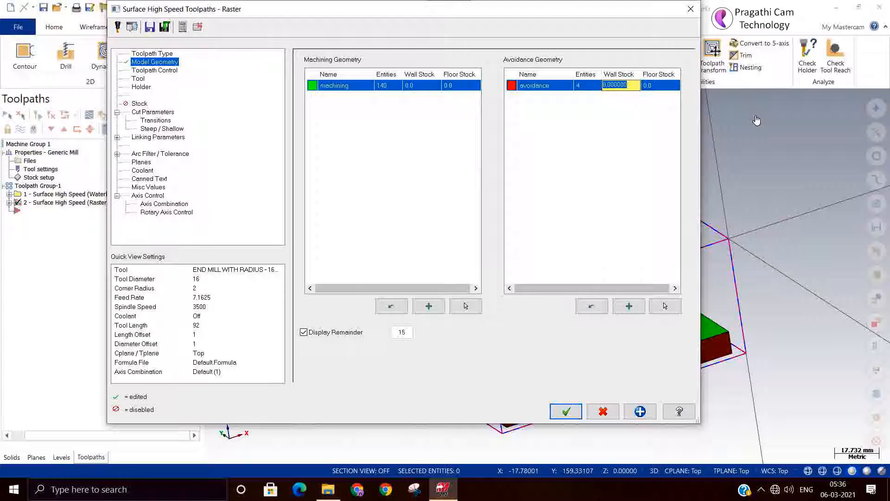
text(2)
key(Return)
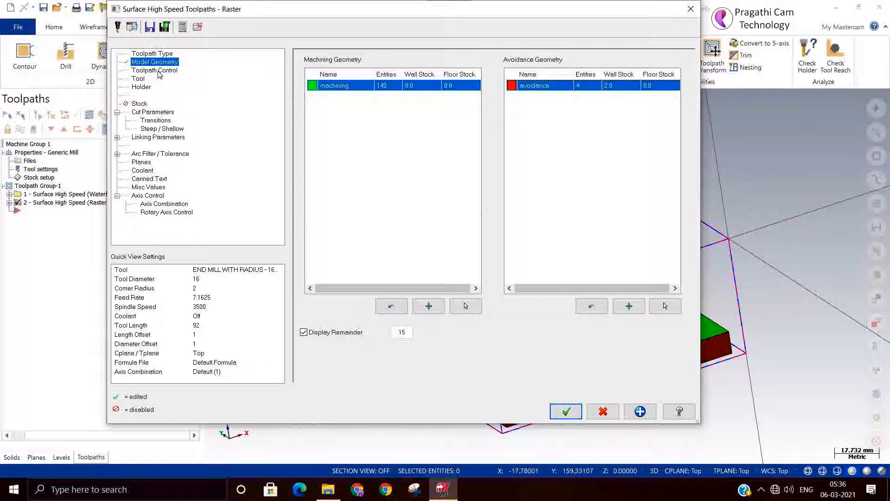
- Chain the upper rectangle of the bounding-box wireframe as the toolpath's containment boundary
click(156, 70)
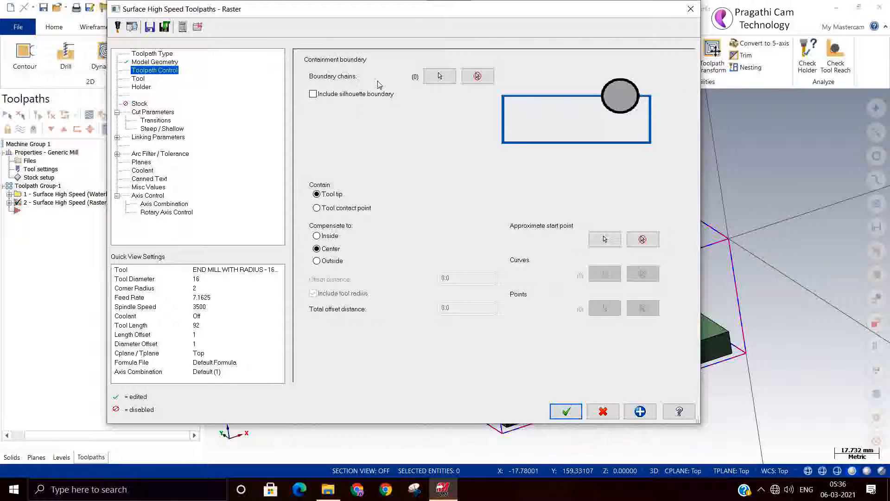
click(440, 76)
click(376, 254)
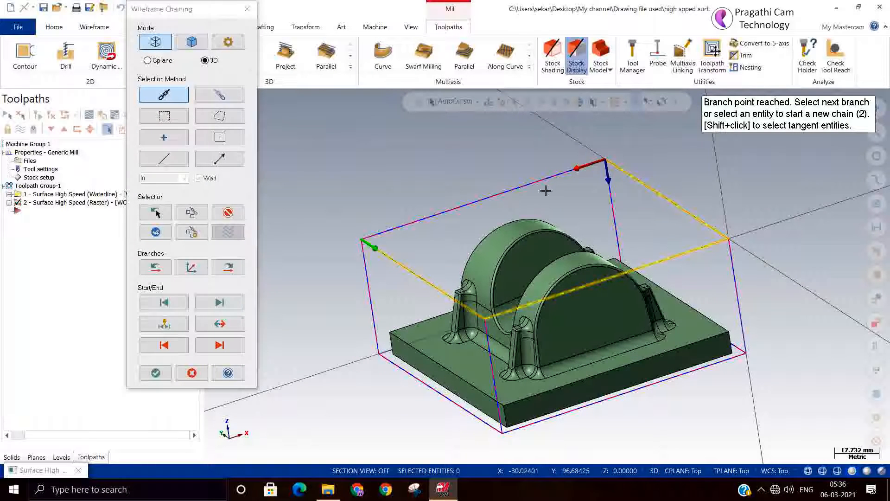
click(488, 197)
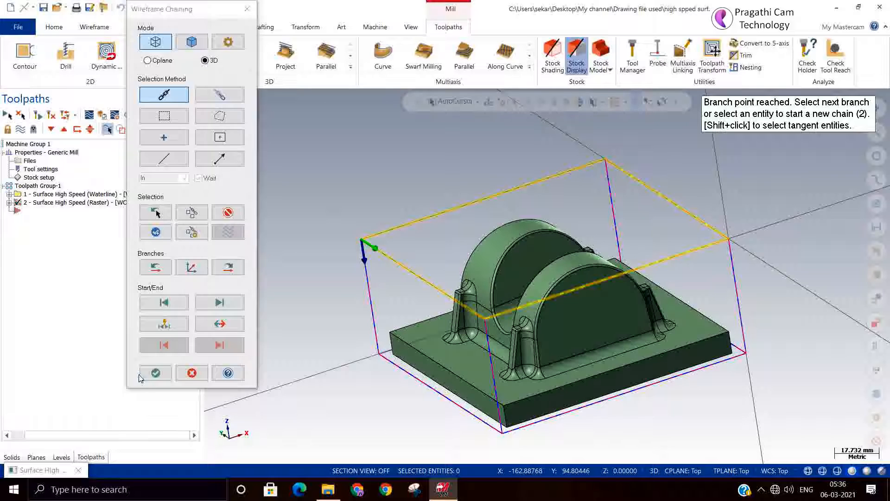
click(150, 376)
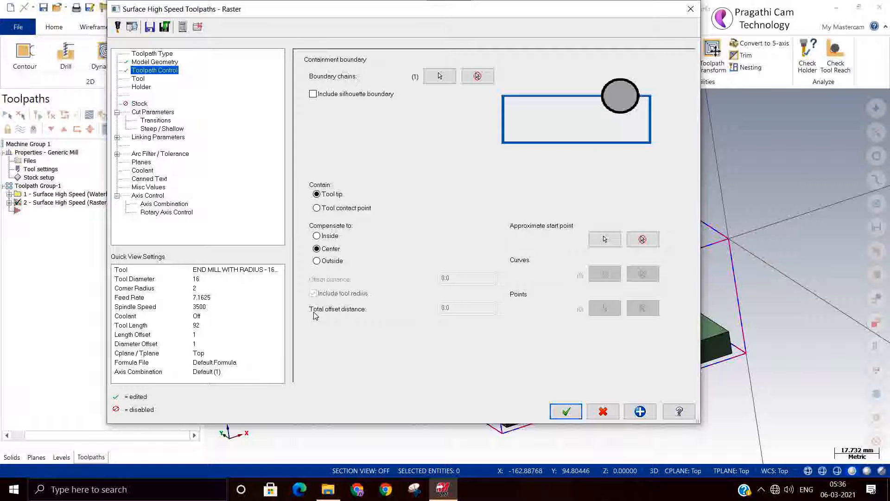
- Choose the 8 mm end mill with R1.0 corner radius and assign the B2E4-0375 holder
click(138, 78)
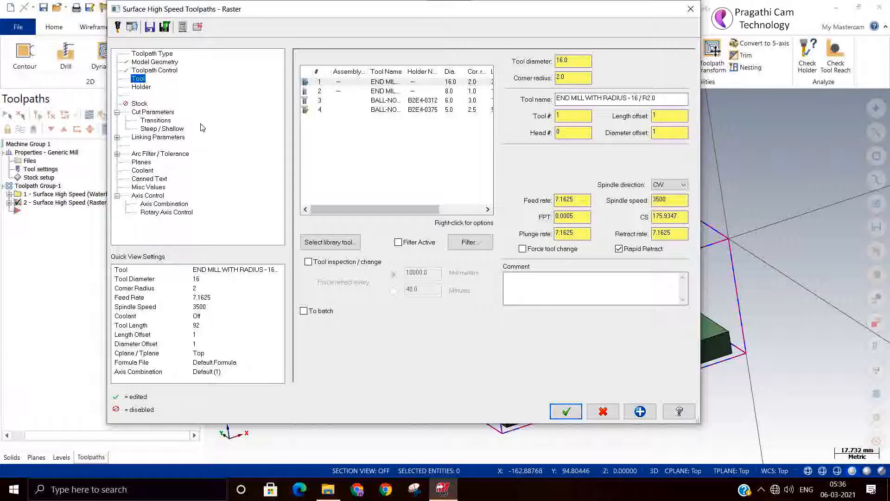
click(375, 92)
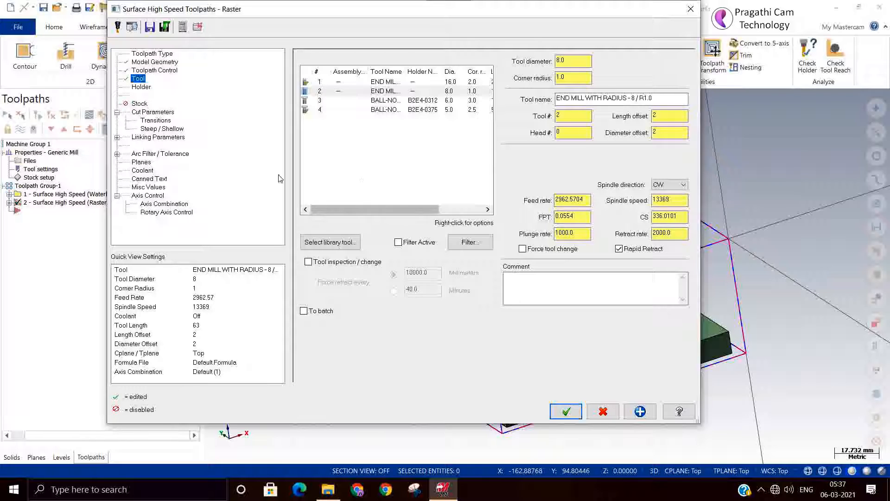
click(144, 95)
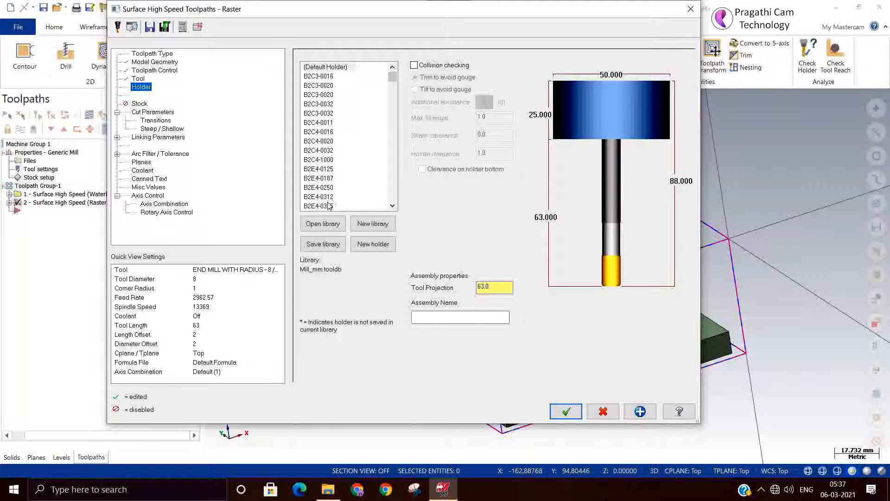
click(325, 205)
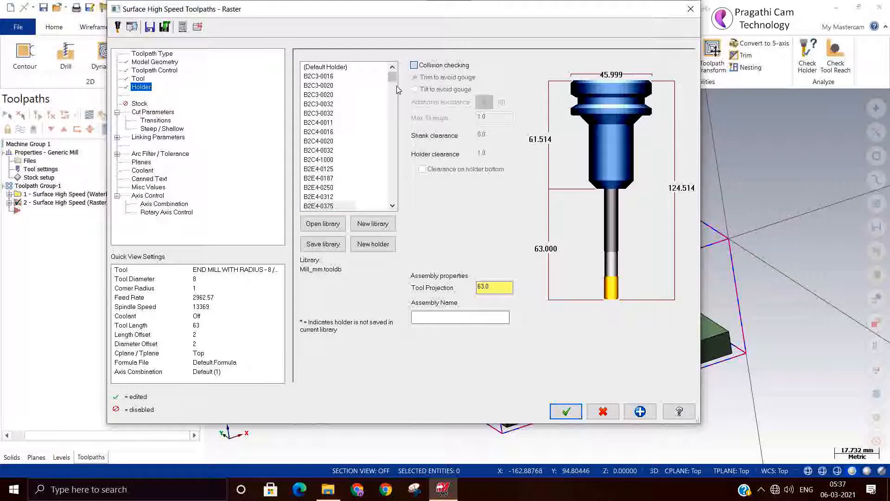
- Set the raster passes' stepover to 0.8 in the cut parameters
click(143, 115)
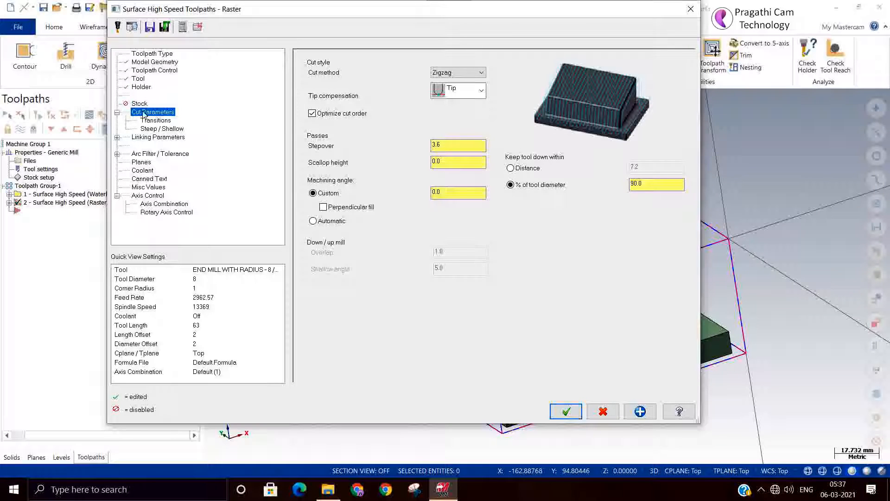
click(139, 103)
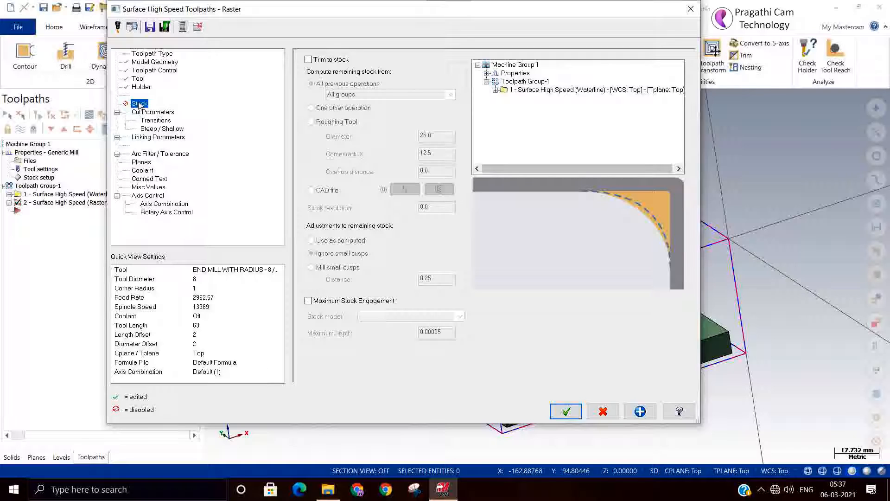
click(143, 114)
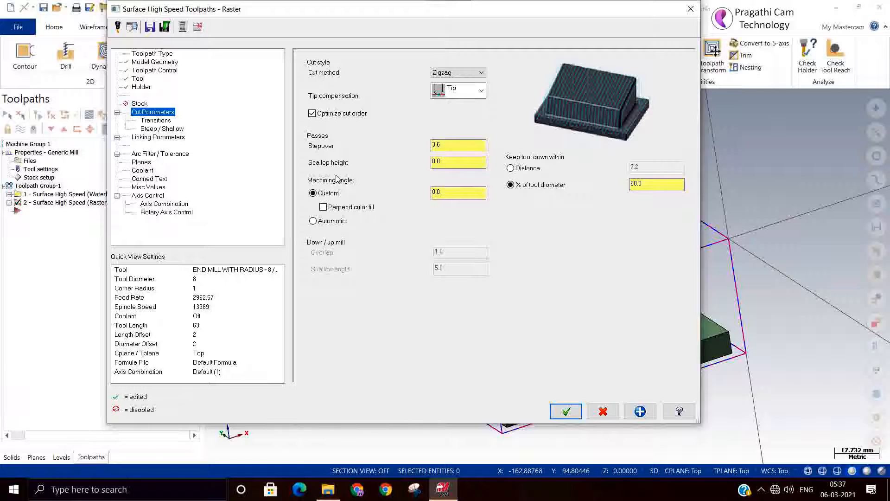
double_click(438, 145)
key(BackSpace)
text(.8)
click(462, 162)
- Reduce the upper steep/shallow angle limit so that only shallow areas are machined
click(151, 129)
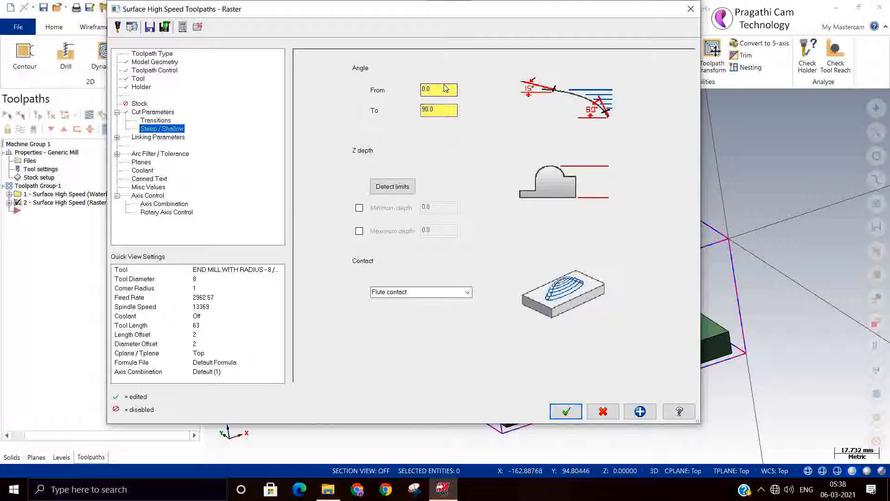
drag(439, 110, 357, 108)
click(433, 89)
key(Tab)
text(2)
- Change the retract method in the linking parameters to Minimum Vertical Retract
click(156, 137)
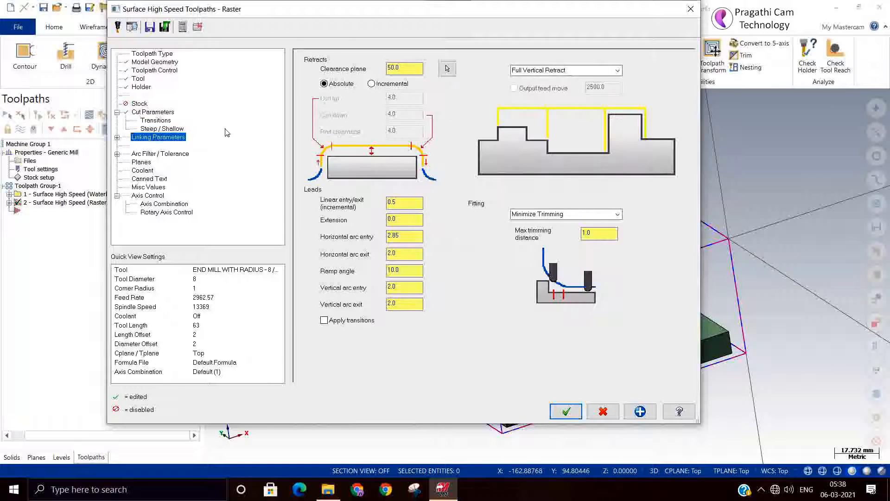
click(603, 70)
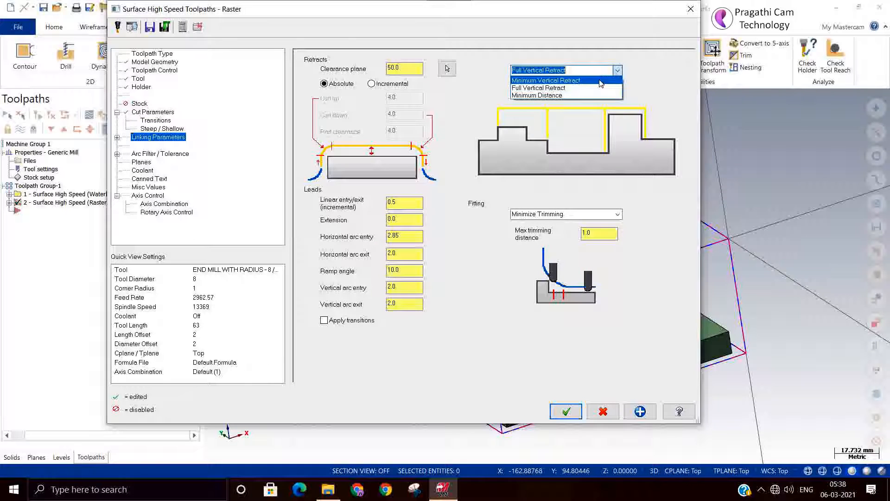
click(601, 81)
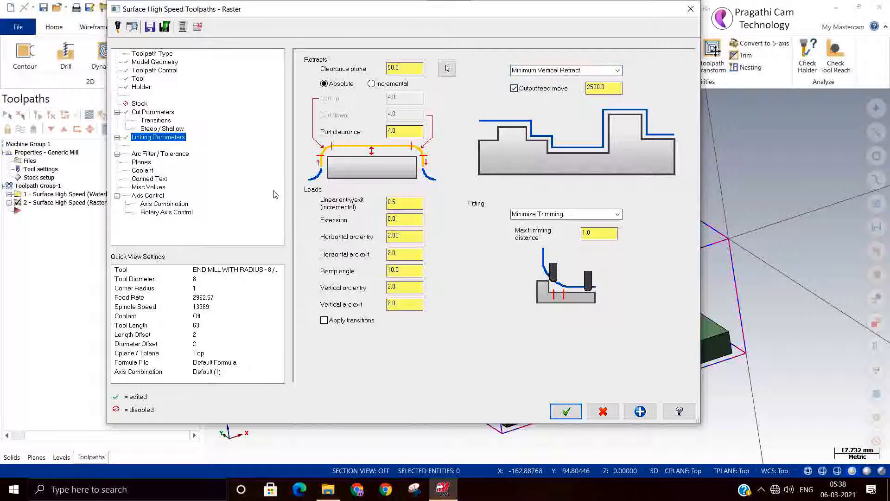
- Turn on flood coolant and generate the raster toolpath
click(142, 170)
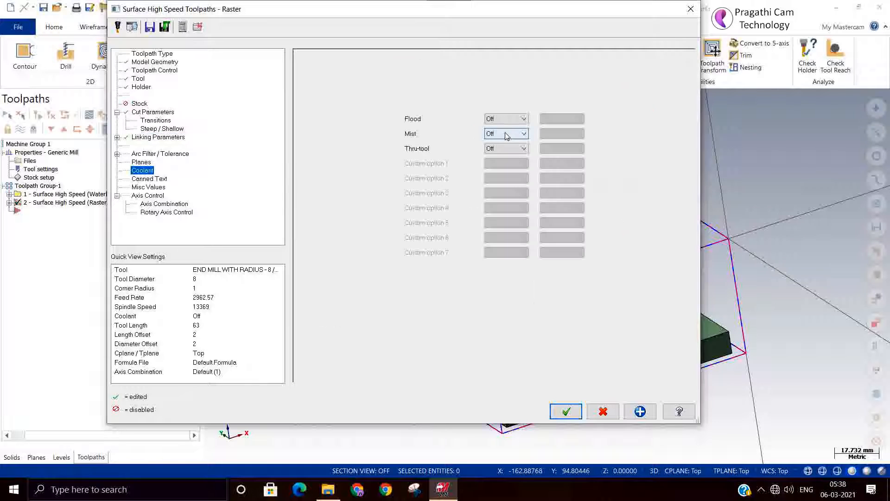
click(508, 122)
click(507, 123)
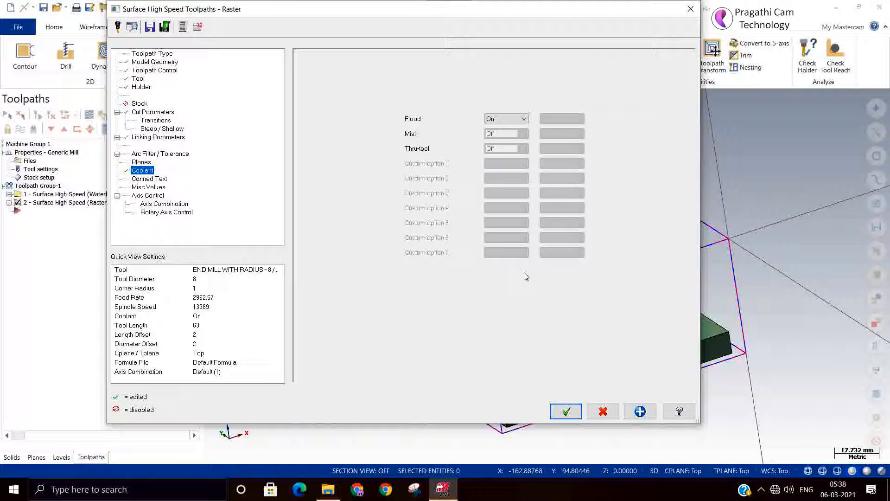
click(565, 412)
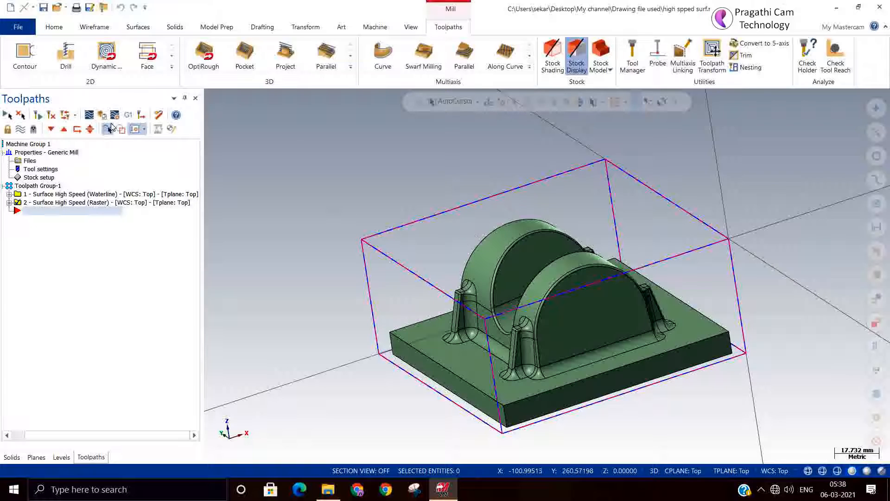
- Show the raster toolpath on the model and examine its passes on the base around the ribs
click(20, 131)
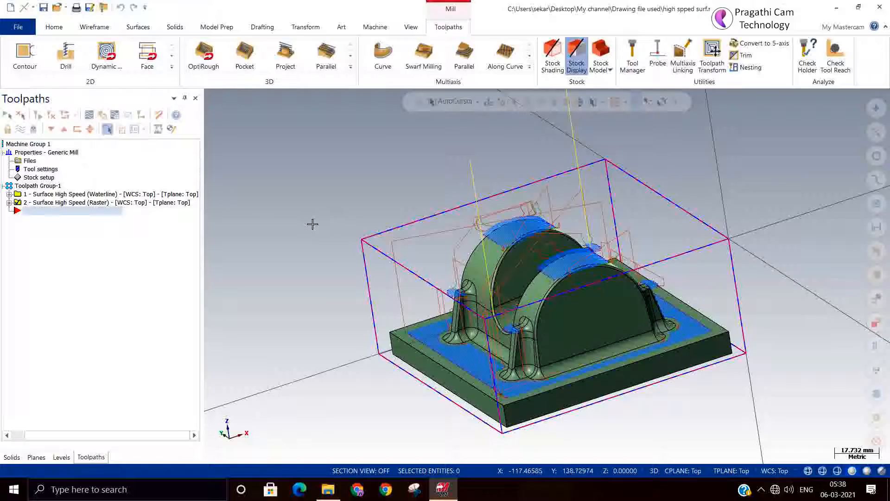
scroll(358, 239, up, 3)
mouse_move(368, 242)
middle_down()
mouse_move(412, 255)
mouse_move(424, 308)
mouse_move(416, 294)
middle_up()
scroll(416, 294, up, 2)
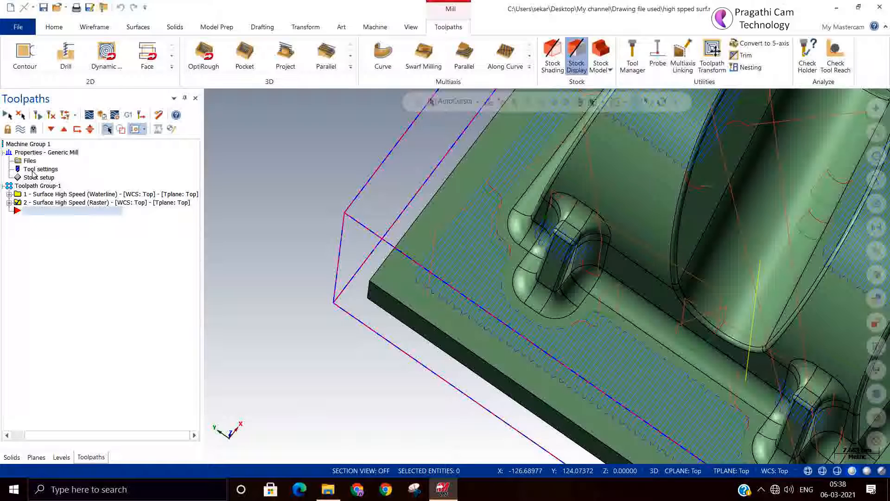
- Hide the toolpath display and backplot the raster operation to examine the cutter's motion over the arches, ribs and base
click(20, 129)
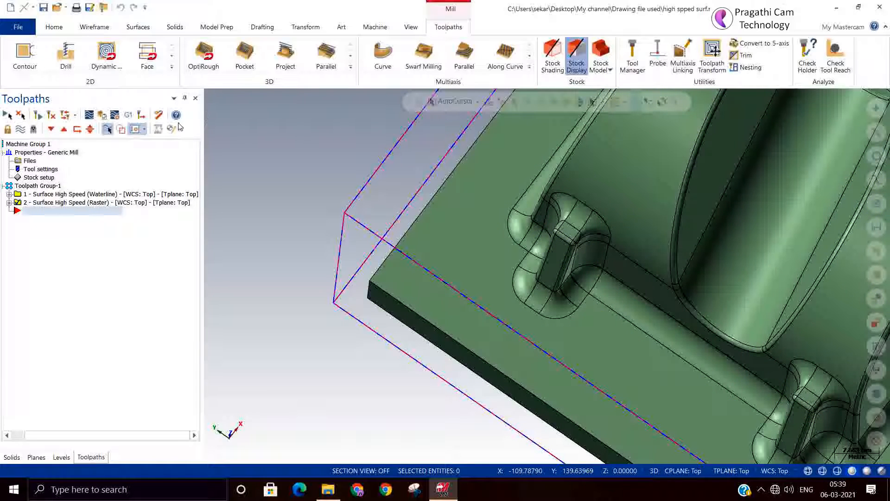
click(89, 115)
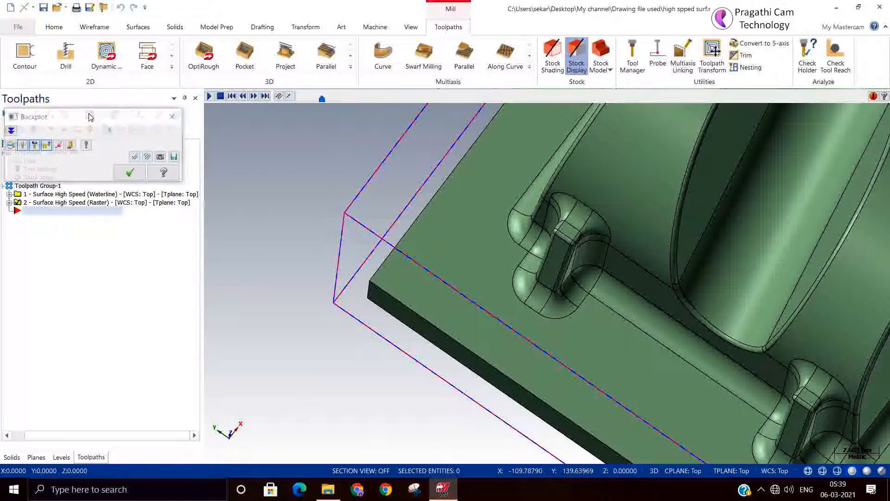
click(209, 96)
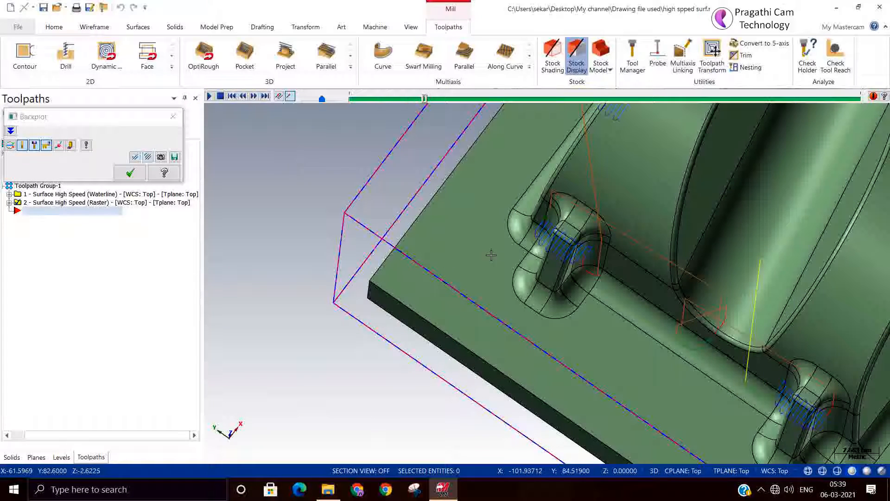
middle_drag(490, 253, 460, 321)
scroll(460, 322, down, 1)
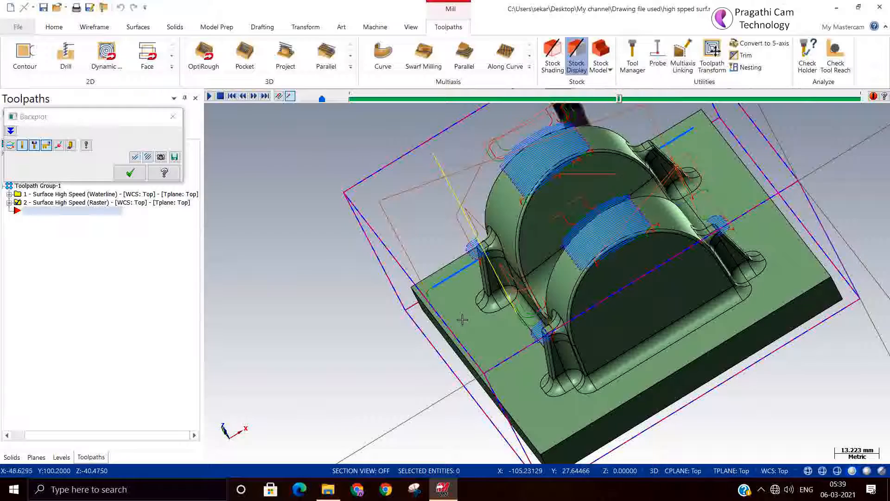
scroll(421, 302, up, 3)
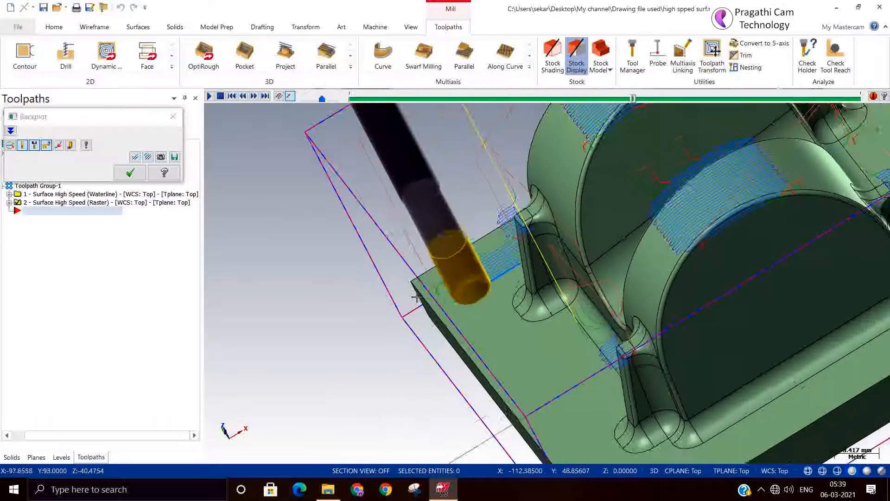
middle_drag(421, 301, 449, 306)
scroll(462, 296, up, 1)
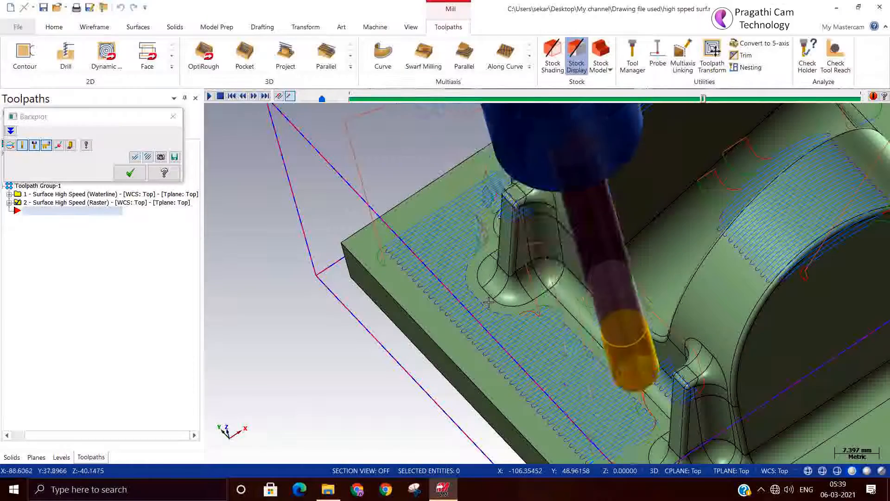
scroll(467, 270, down, 3)
middle_drag(467, 271, 453, 254)
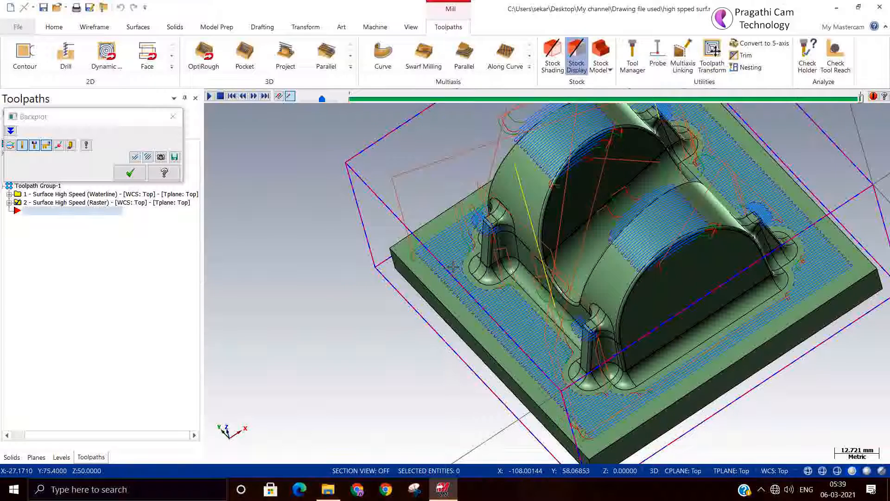
click(130, 173)
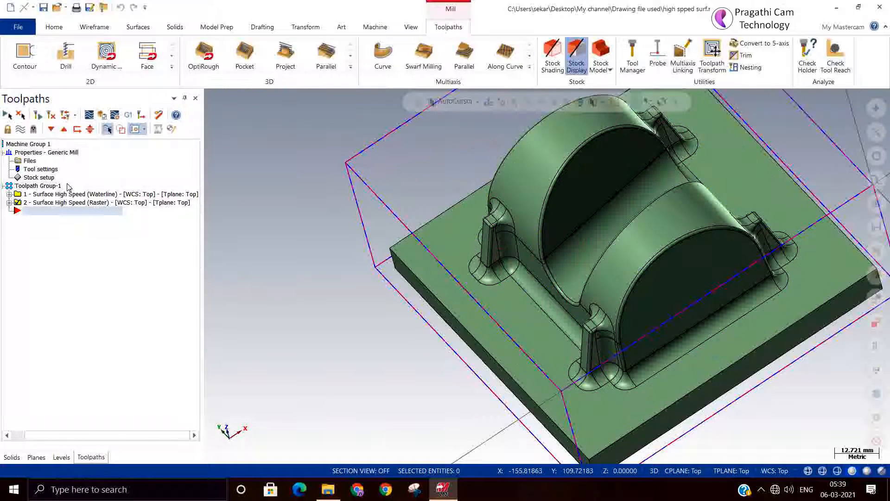
- Set the avoidance geometry's wall stock to 0 in the raster operation's model geometry
click(9, 203)
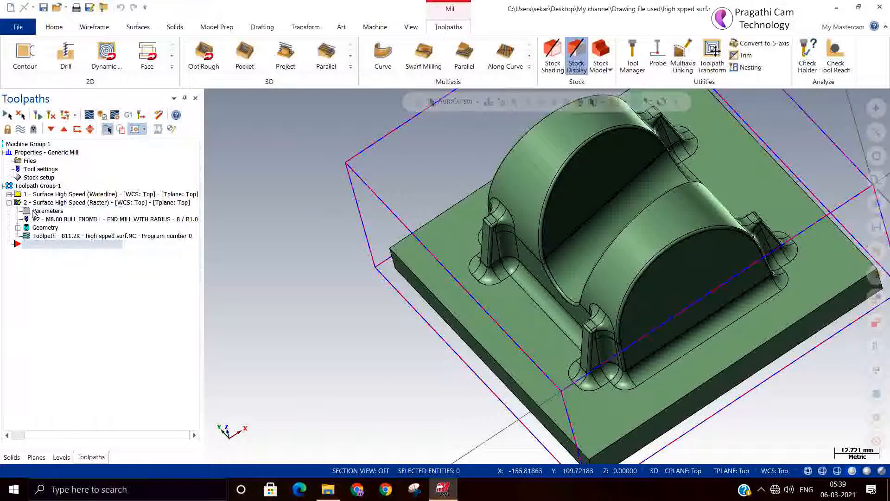
click(37, 212)
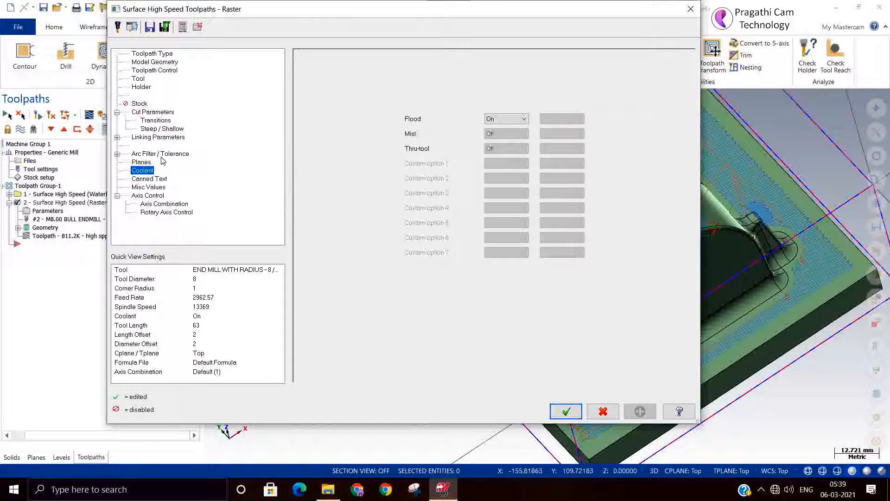
click(150, 113)
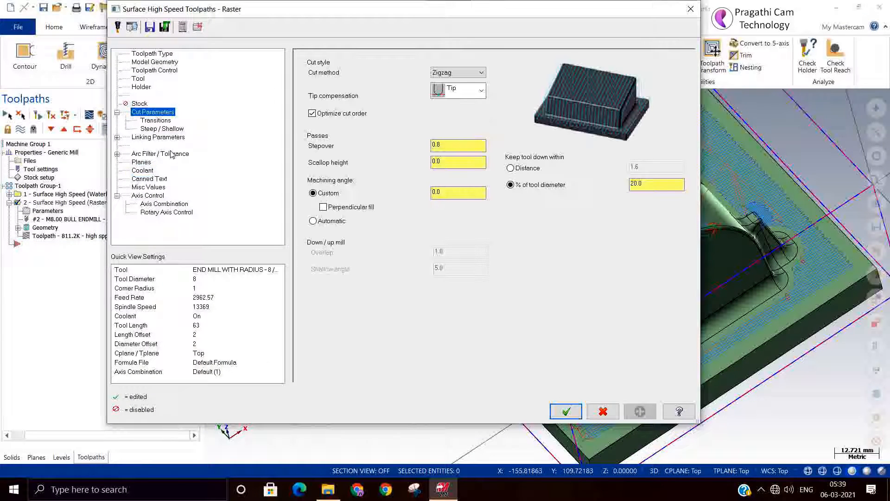
click(135, 63)
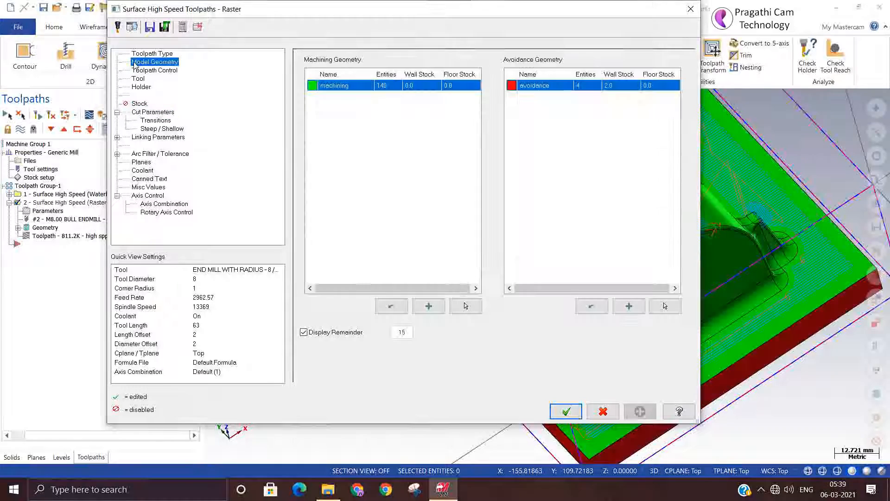
double_click(621, 85)
text(0)
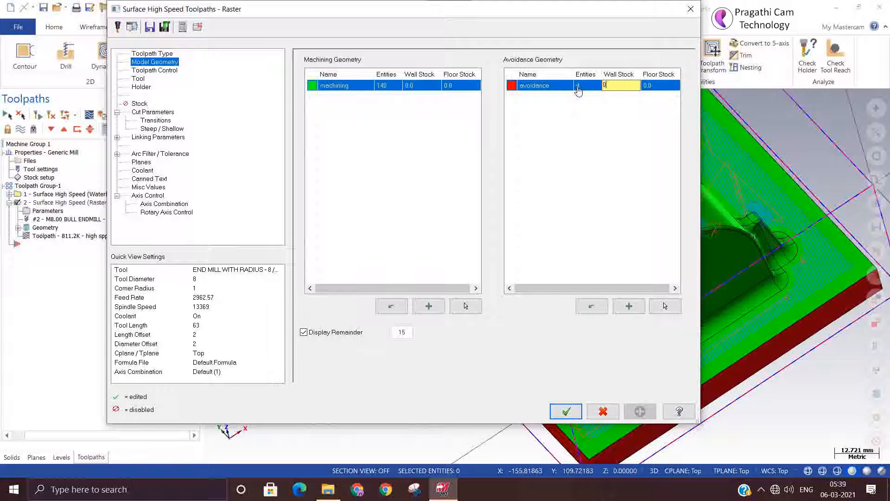
click(586, 92)
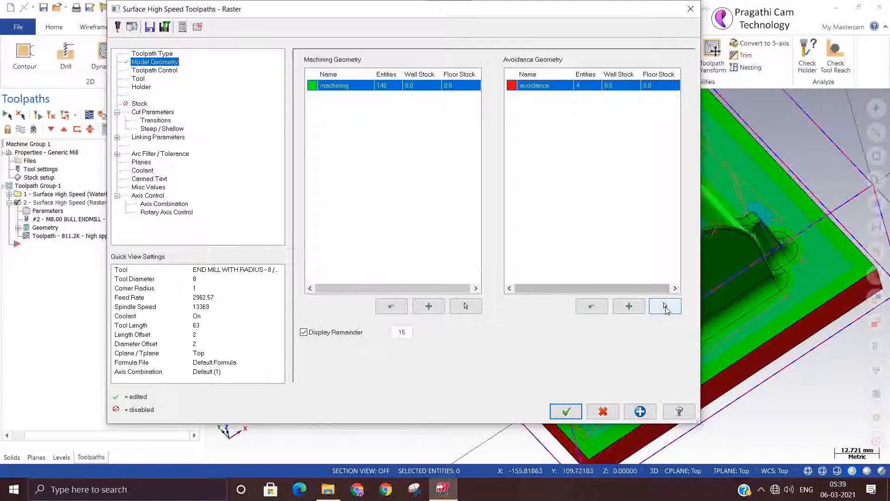
- Remove all faces from the raster operation's avoidance geometry, then accept the parameters and regenerate the toolpath
click(664, 307)
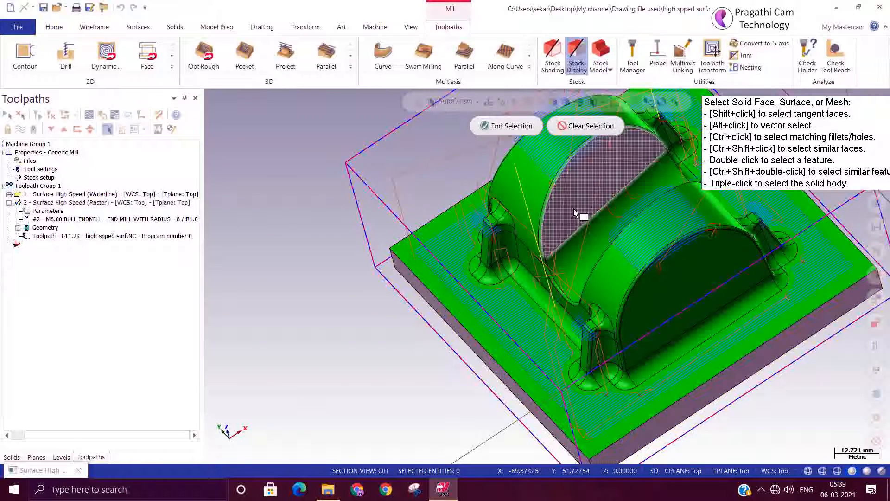
key(Return)
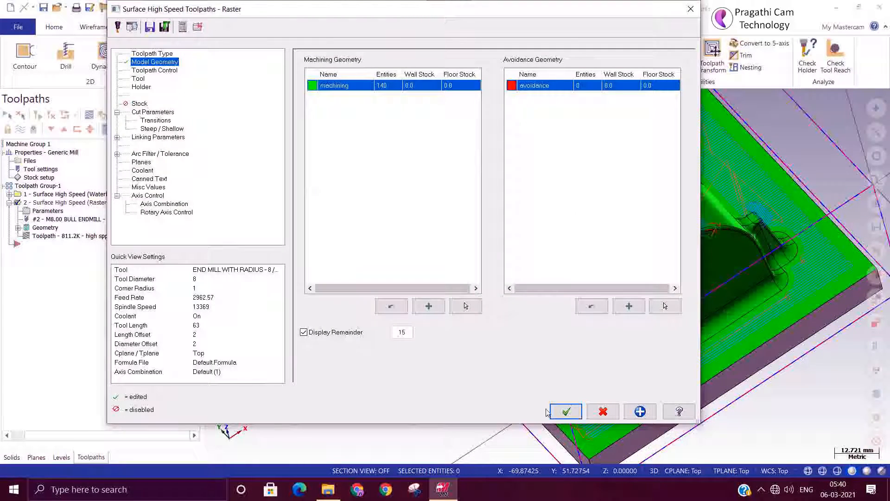
click(555, 411)
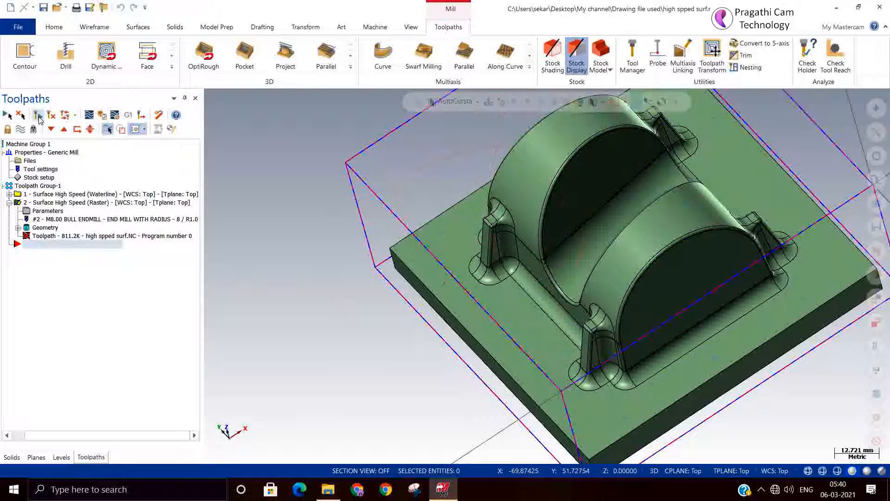
click(39, 117)
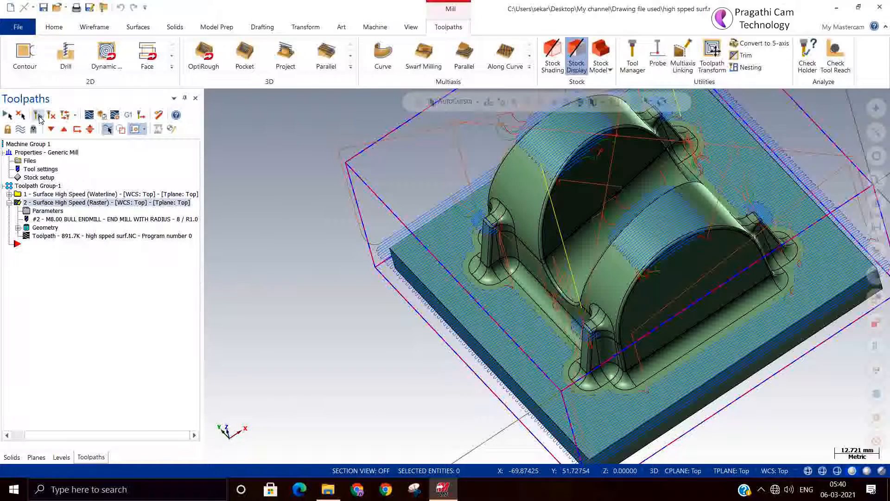
mouse_move(272, 349)
middle_down()
mouse_move(269, 305)
mouse_move(246, 324)
mouse_move(243, 358)
mouse_move(276, 346)
mouse_move(326, 358)
mouse_move(318, 388)
mouse_move(291, 356)
middle_up()
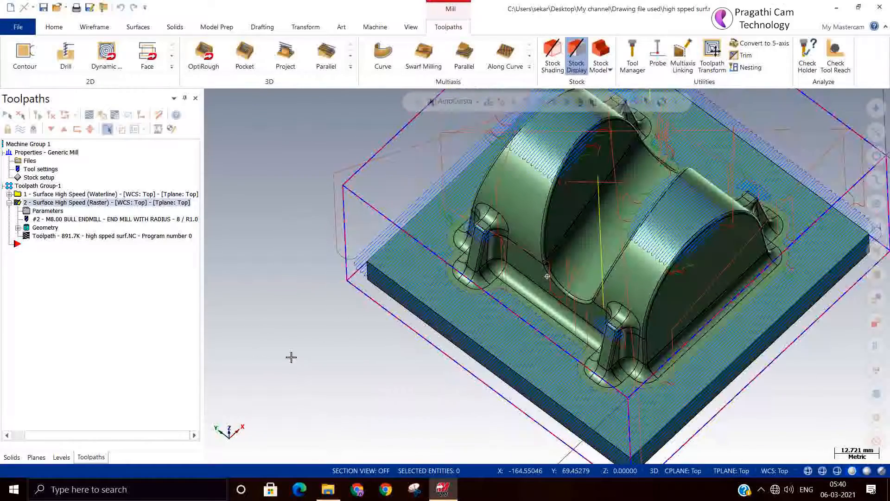
- Review the raster operation's transition and steep/shallow settings, and set its custom machining angle to 45 degrees
click(47, 211)
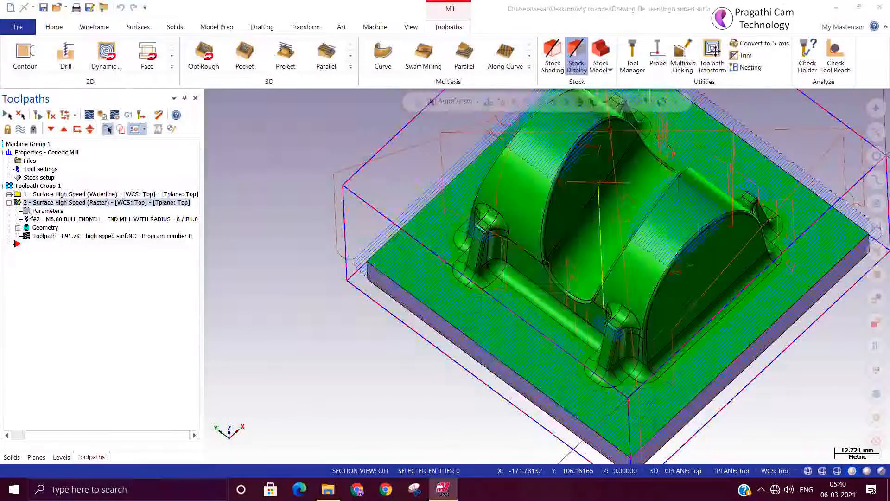
click(162, 114)
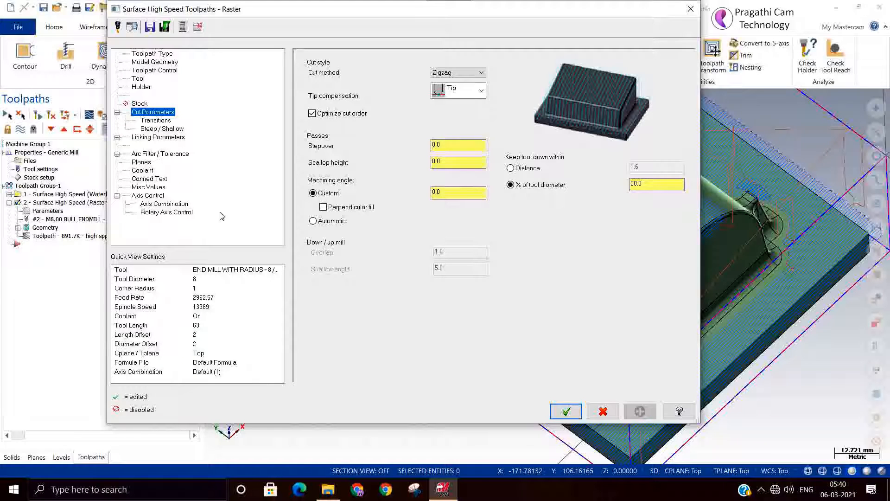
click(158, 122)
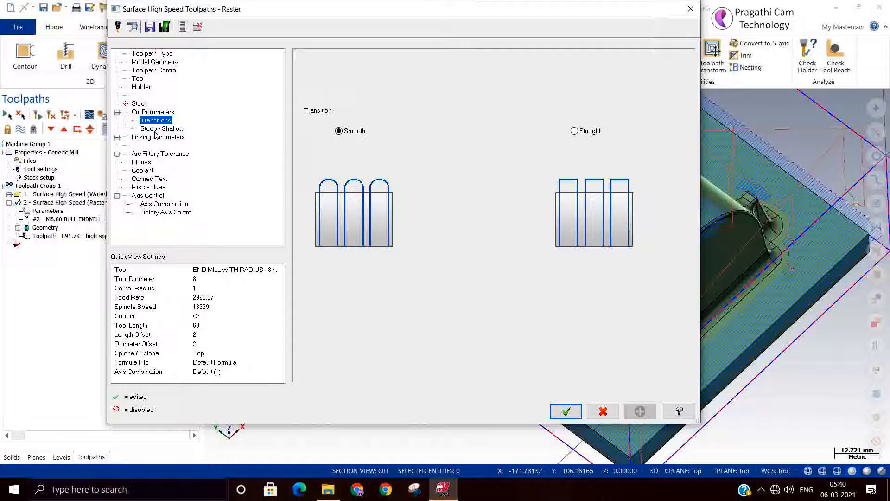
click(158, 129)
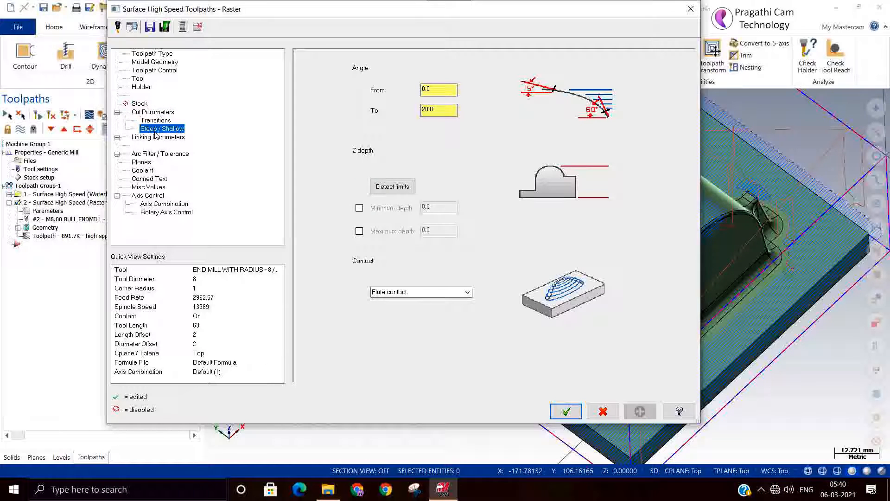
click(152, 112)
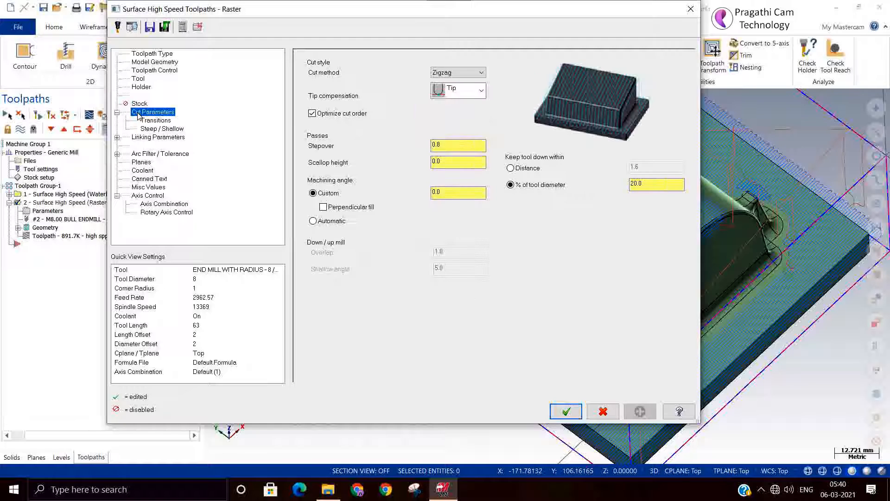
click(451, 191)
double_click(443, 192)
text(45)
click(573, 411)
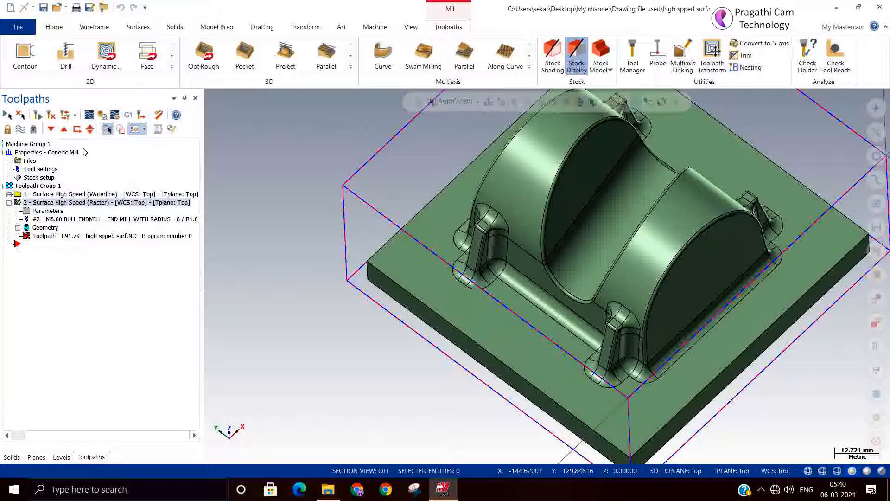
- Regenerate the raster toolpath and examine its angled passes on the arches and around the ribs
click(51, 119)
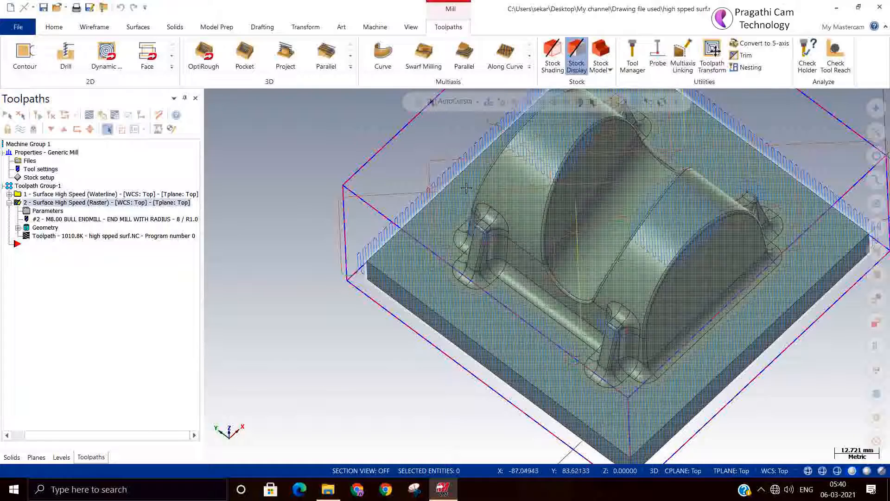
middle_drag(631, 256, 611, 267)
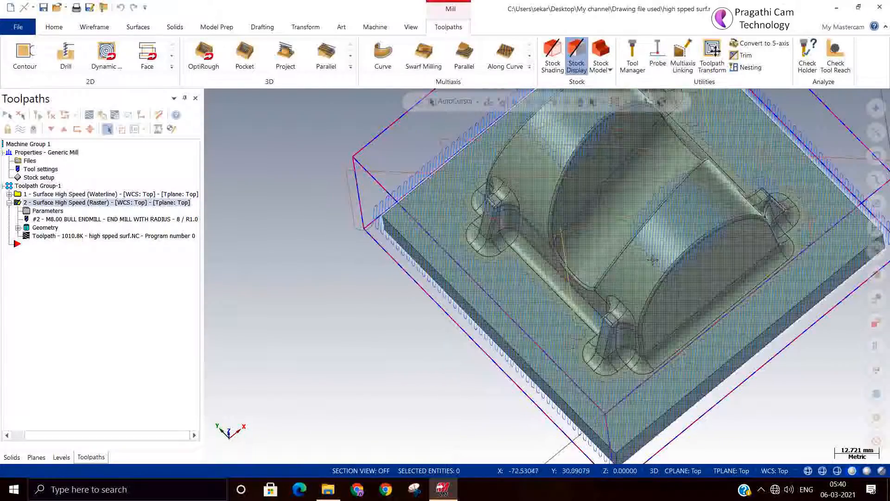
scroll(733, 303, up, 5)
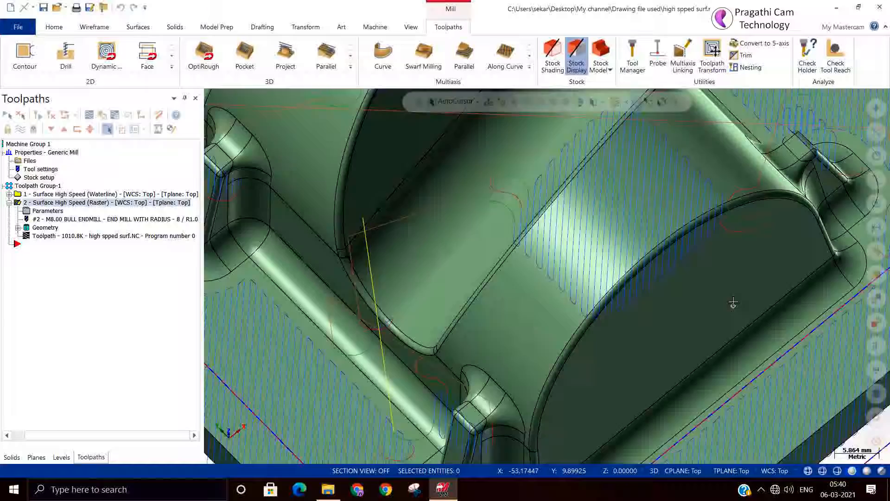
middle_drag(733, 303, 718, 272)
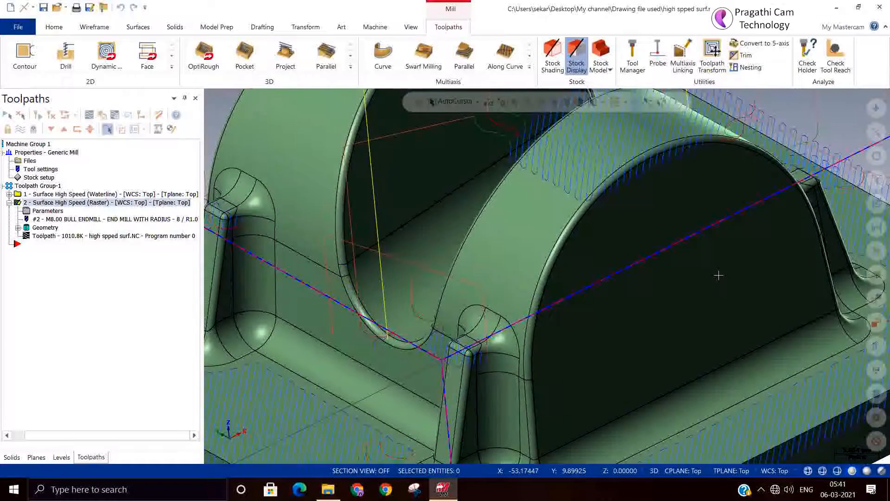
- Turn on Perpendicular fill in the raster cut parameters and set the custom machining angle to 0
click(47, 211)
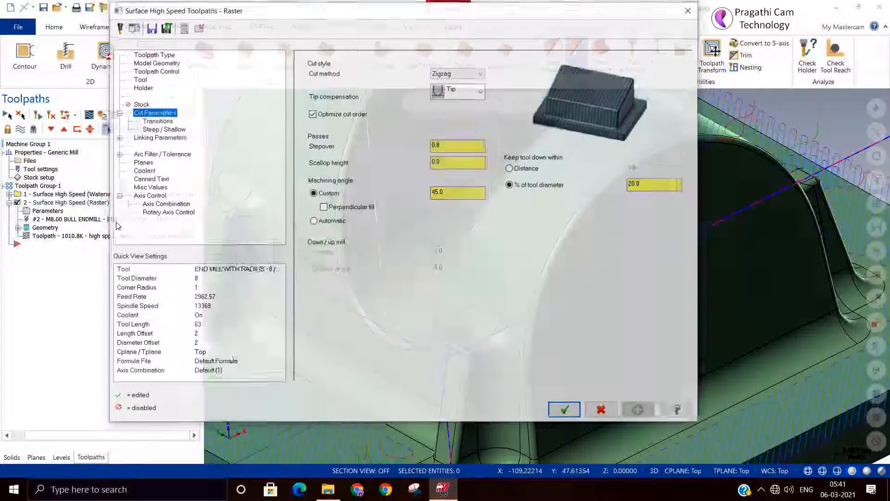
click(324, 207)
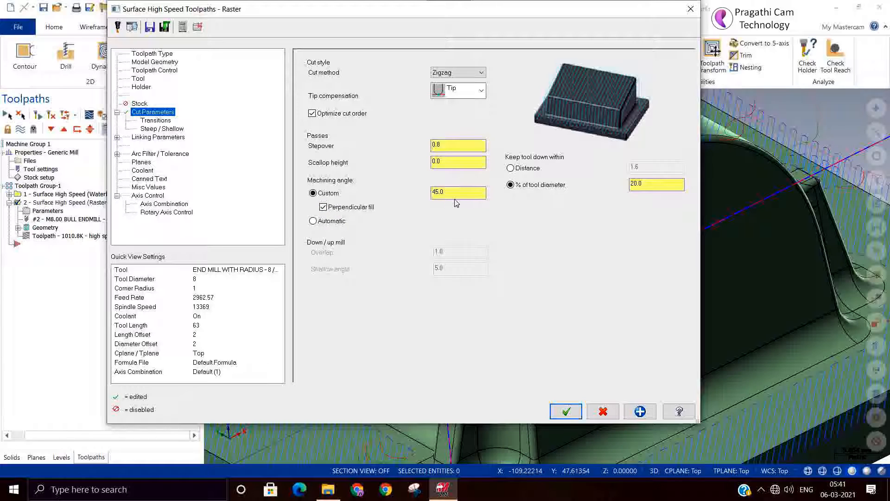
drag(480, 192, 306, 190)
text(0)
click(346, 189)
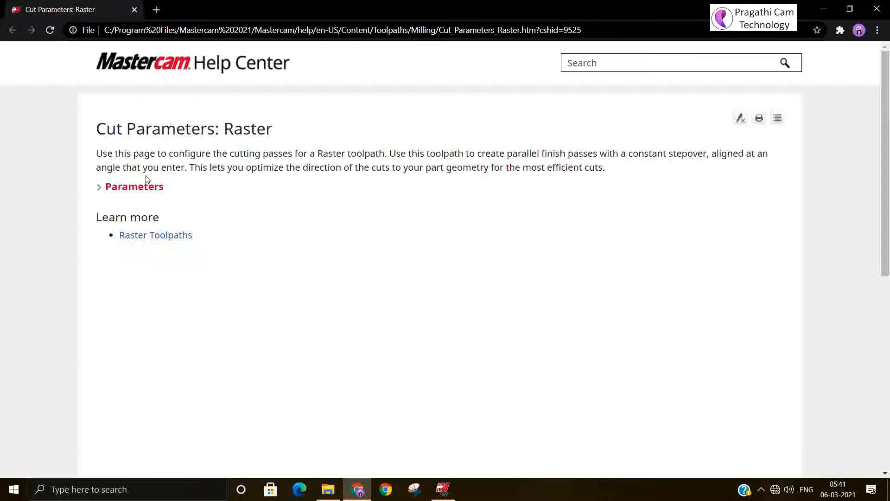
- Expand the Parameters section of the Mastercam Help page on raster cut parameters and read about Machining angle and Perpendicular fill
click(113, 187)
scroll(253, 229, down, 1)
scroll(254, 229, down, 3)
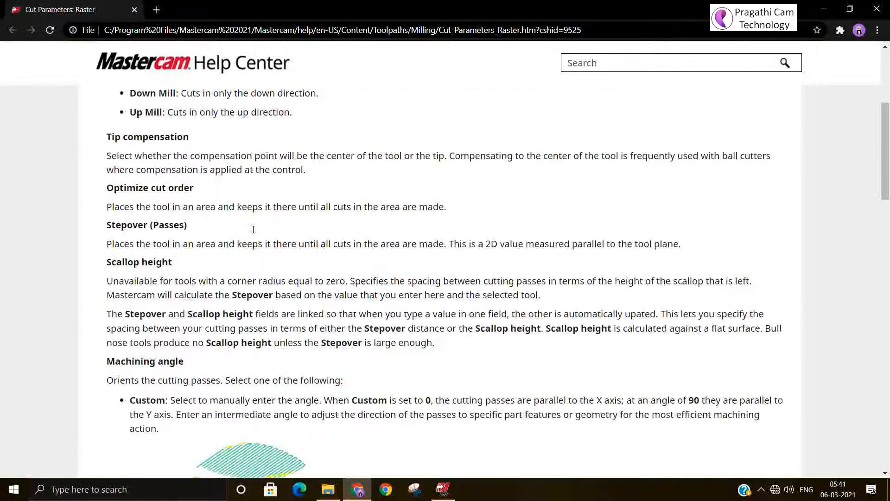
scroll(253, 231, down, 8)
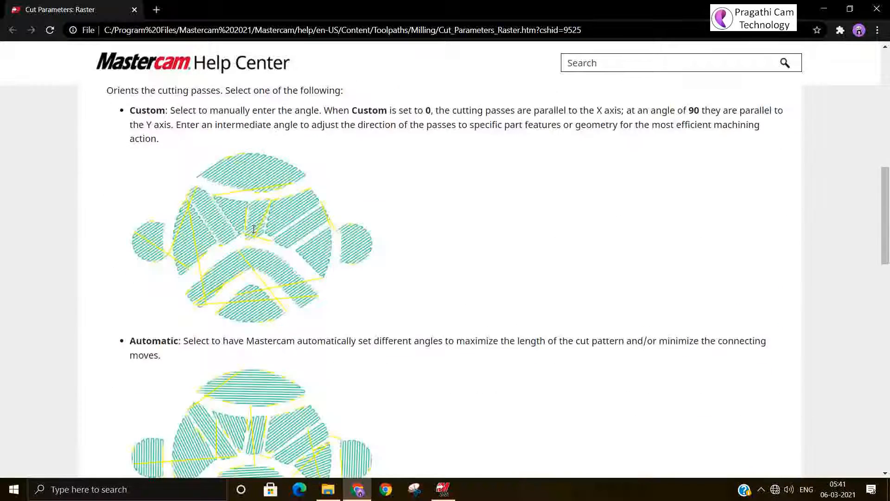
scroll(255, 232, down, 2)
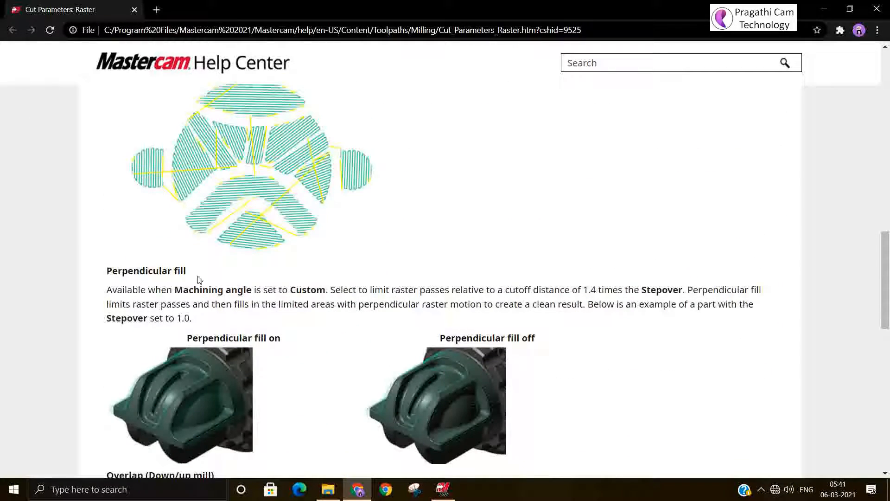
- Read the Help page's Perpendicular fill comparison and the remaining raster cut parameters, and close the Help page
scroll(142, 300, down, 2)
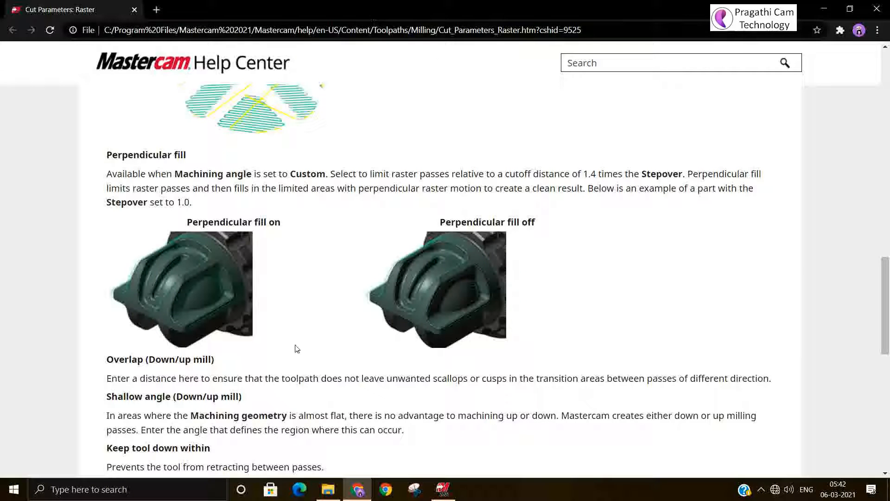
scroll(139, 322, up, 2)
scroll(142, 321, down, 4)
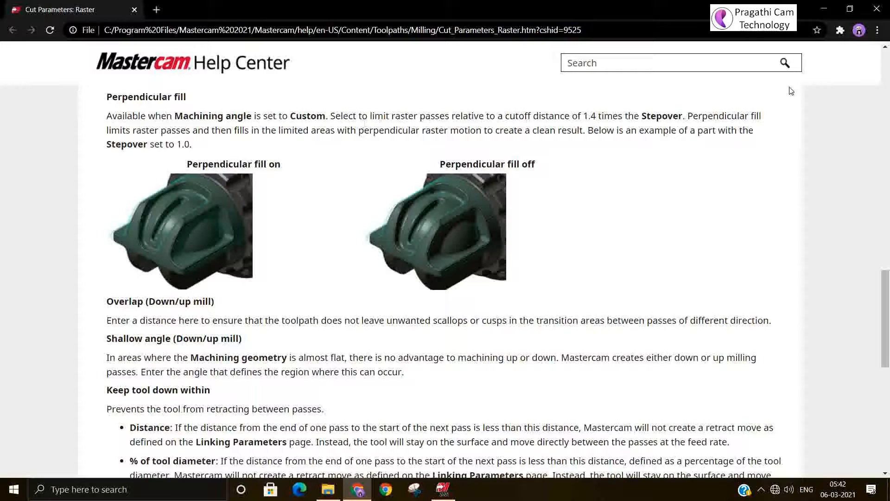
right_click(300, 183)
click(294, 207)
drag(885, 339, 840, 87)
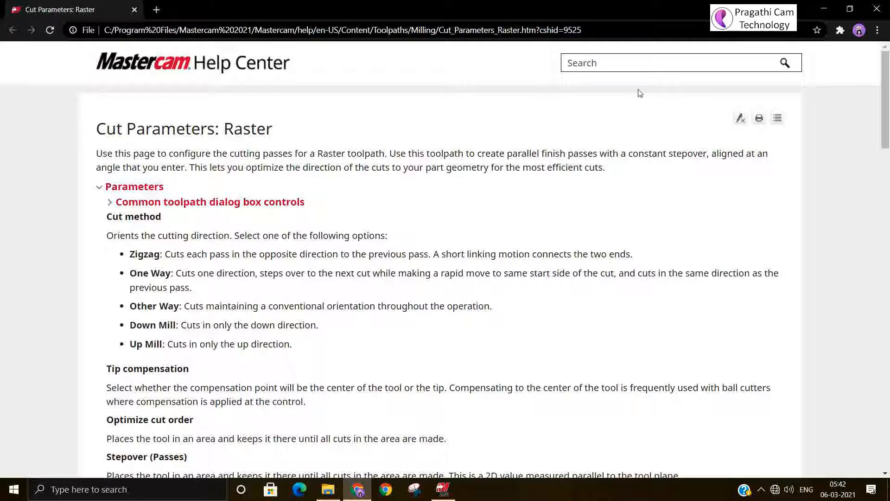
scroll(292, 140, down, 15)
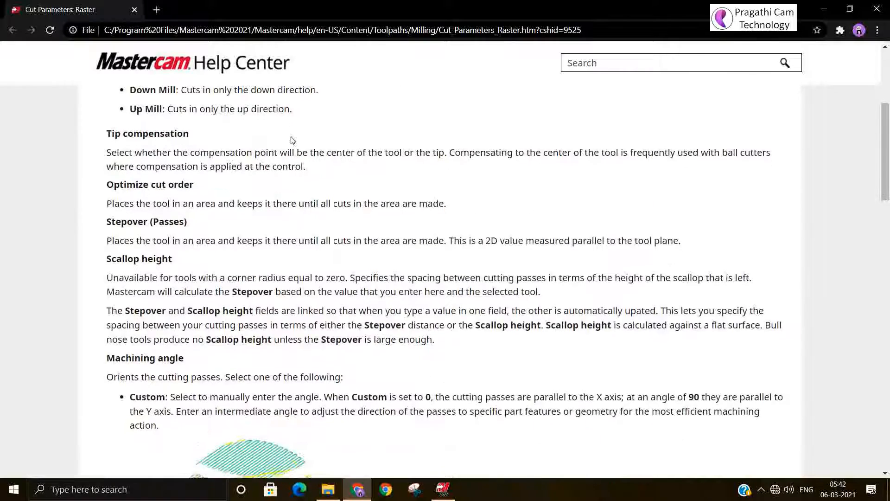
scroll(291, 138, down, 6)
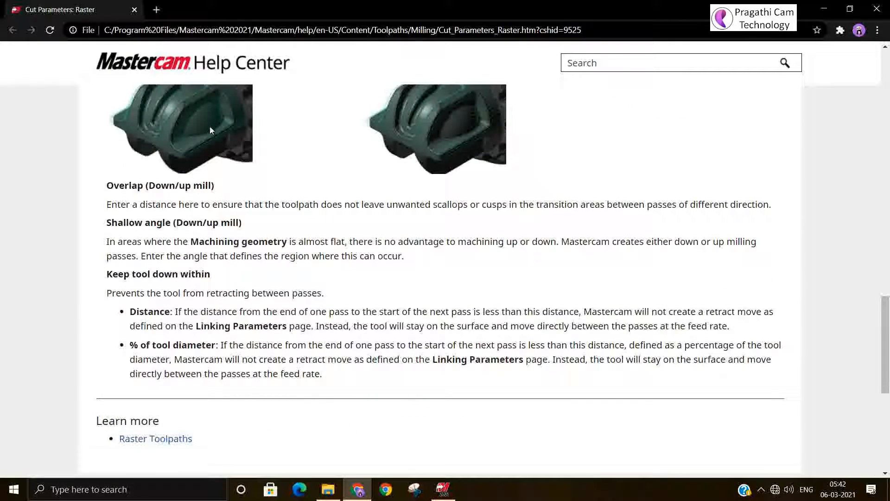
click(886, 3)
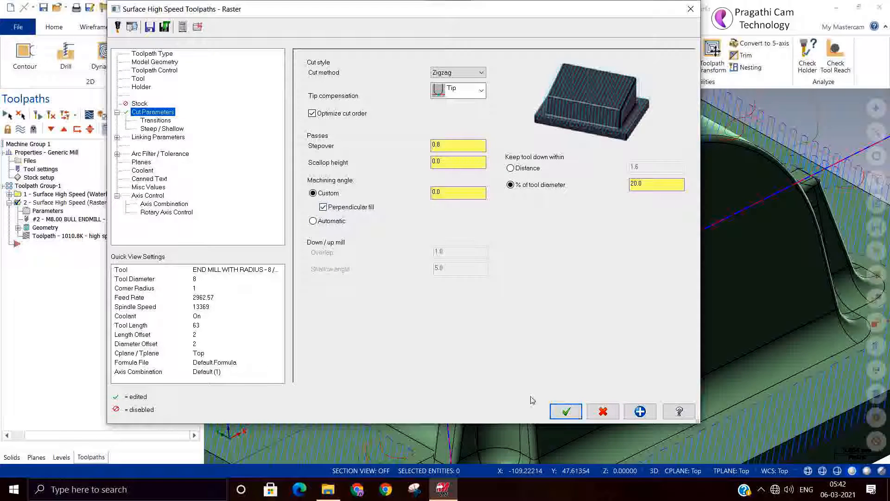
- Accept the raster cut parameters, reopen them and switch the machining angle to Automatic
click(565, 411)
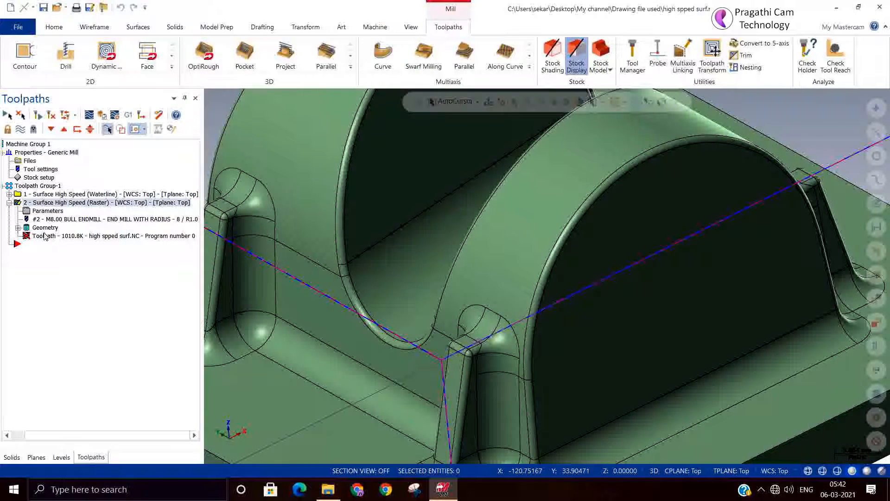
click(35, 213)
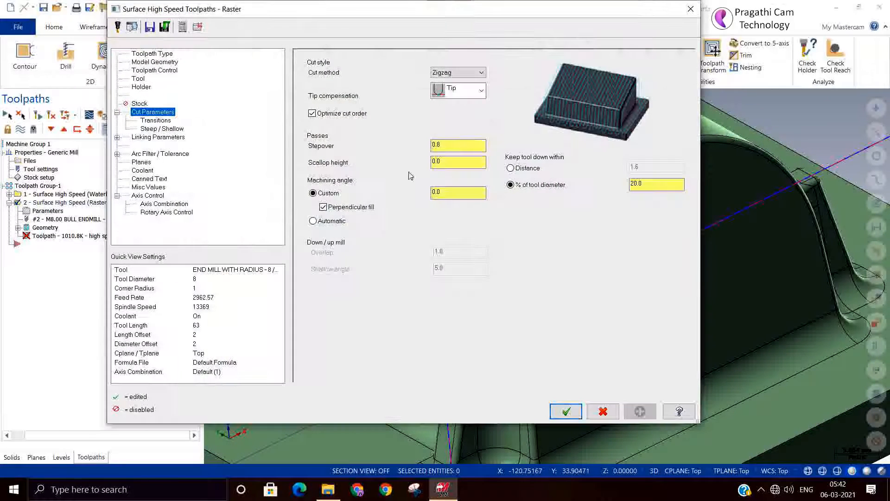
click(314, 222)
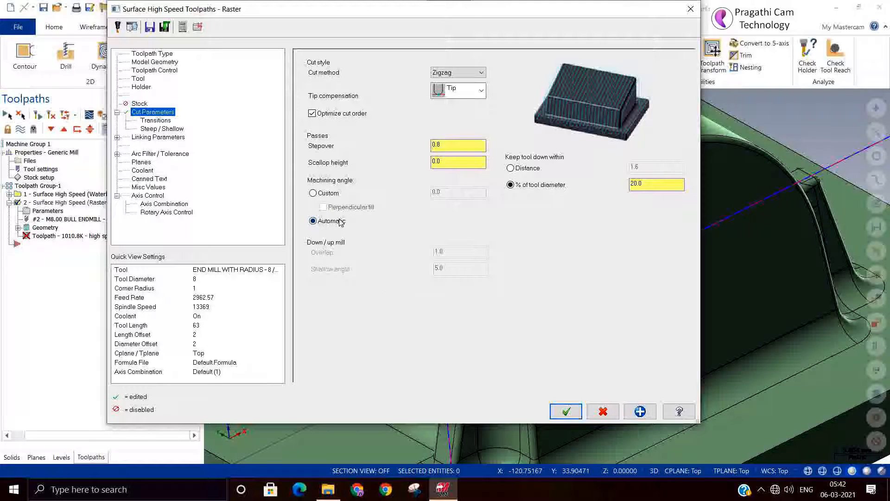
click(565, 411)
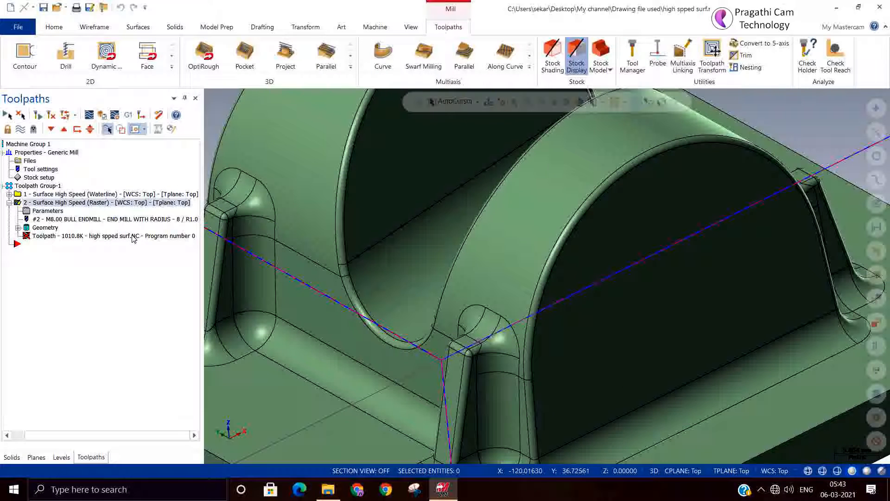
- Regenerate the raster toolpath with the automatic angle, display it and examine its passes over the arches and base
click(51, 116)
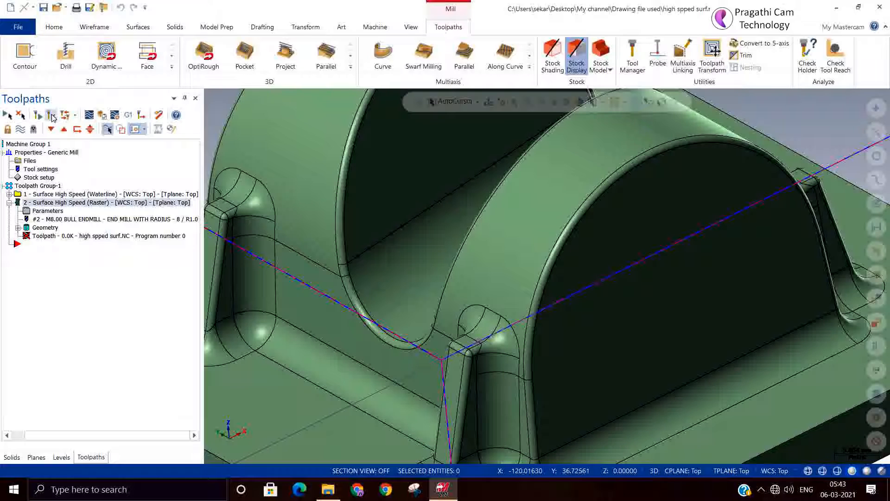
click(19, 133)
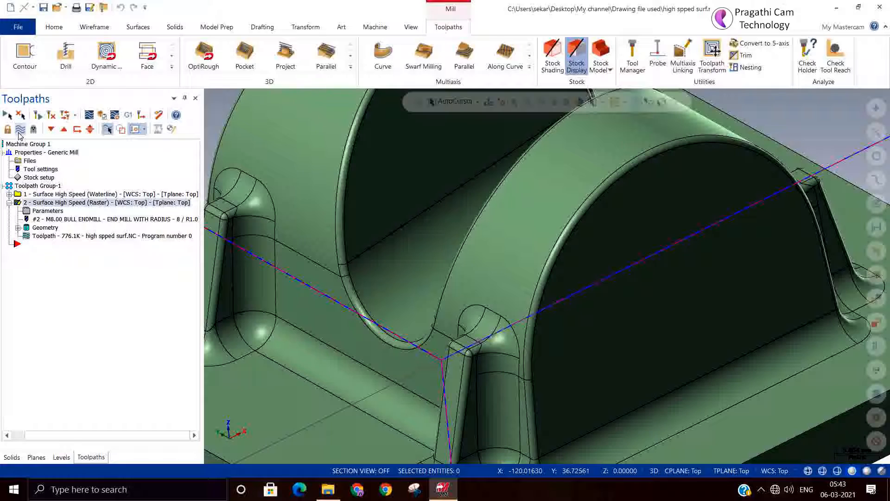
click(21, 134)
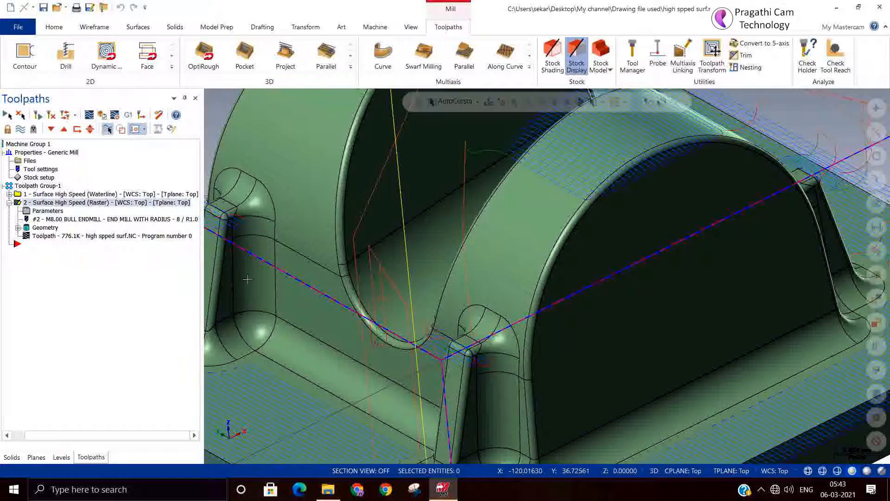
scroll(457, 349, down, 2)
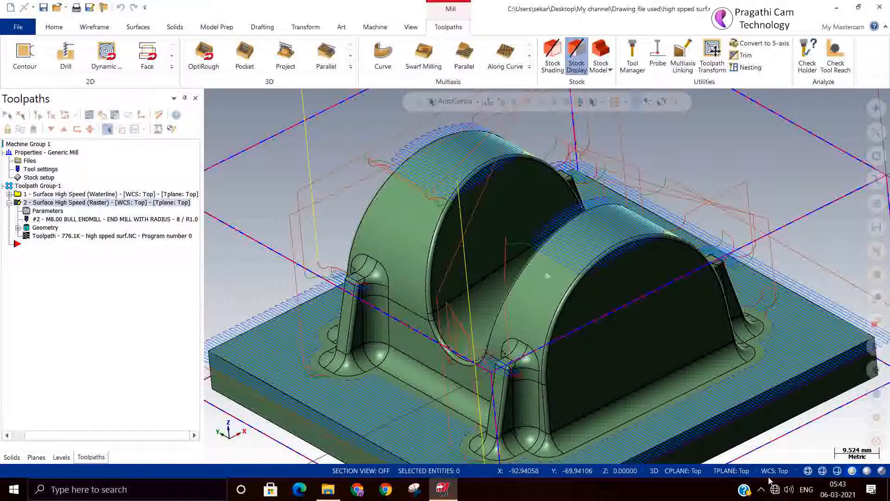
scroll(691, 355, down, 2)
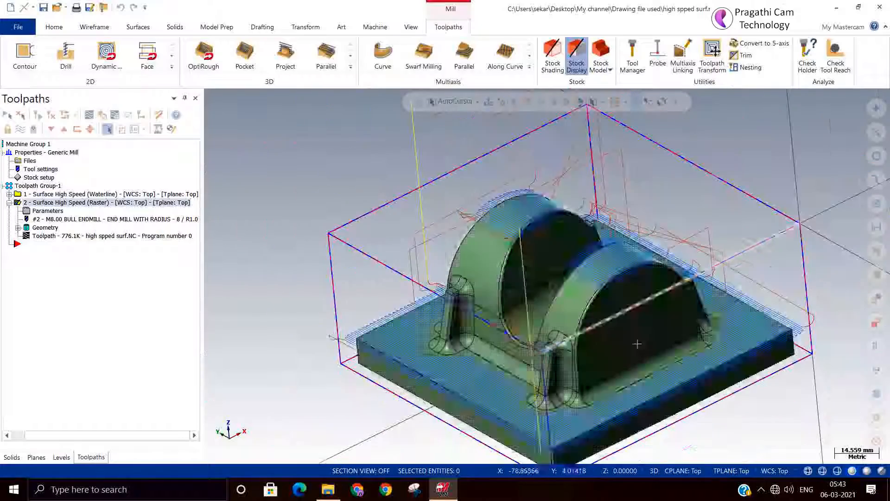
middle_drag(693, 381, 677, 304)
scroll(677, 302, up, 5)
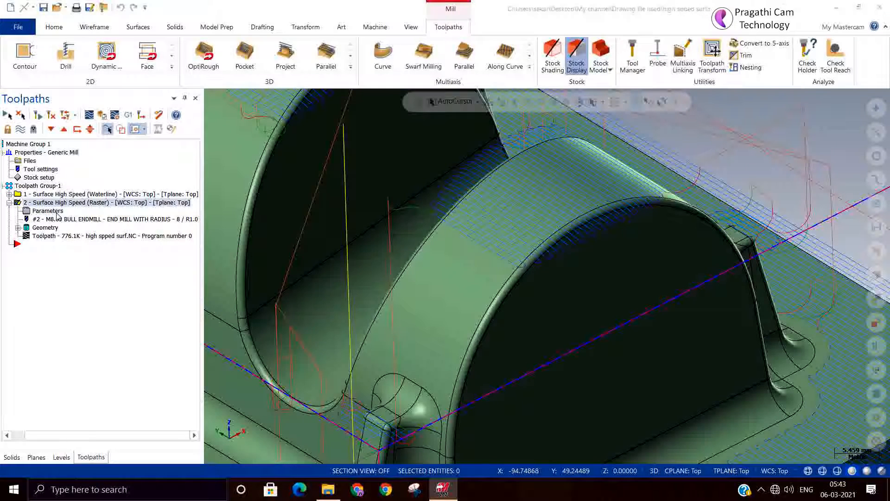
- Switch the raster machining angle back to Custom and set it to 45 degrees with Perpendicular fill on
click(51, 212)
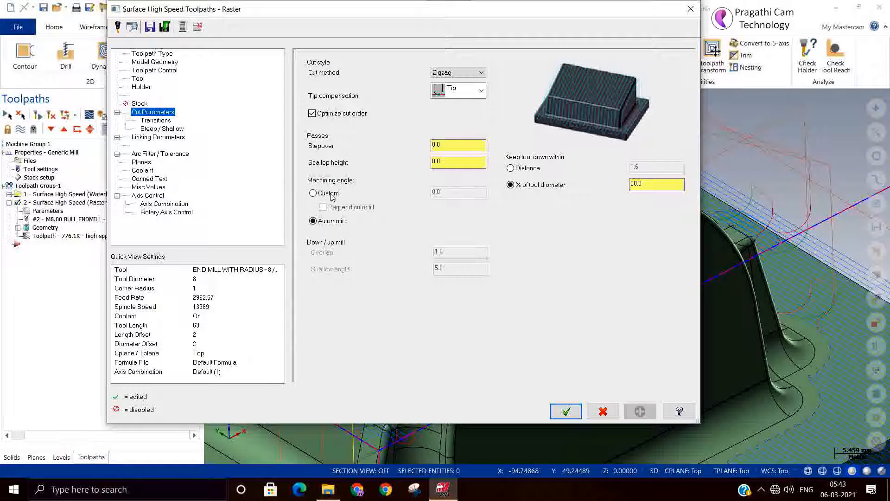
click(313, 193)
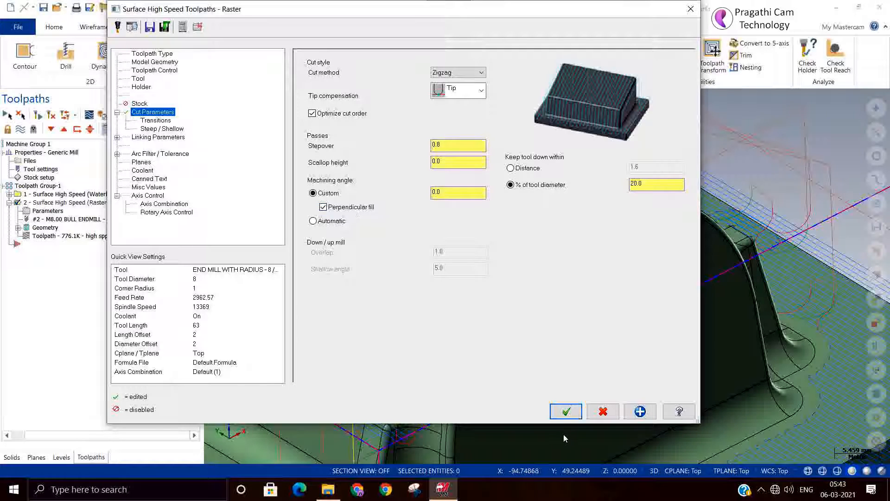
double_click(461, 192)
text(45)
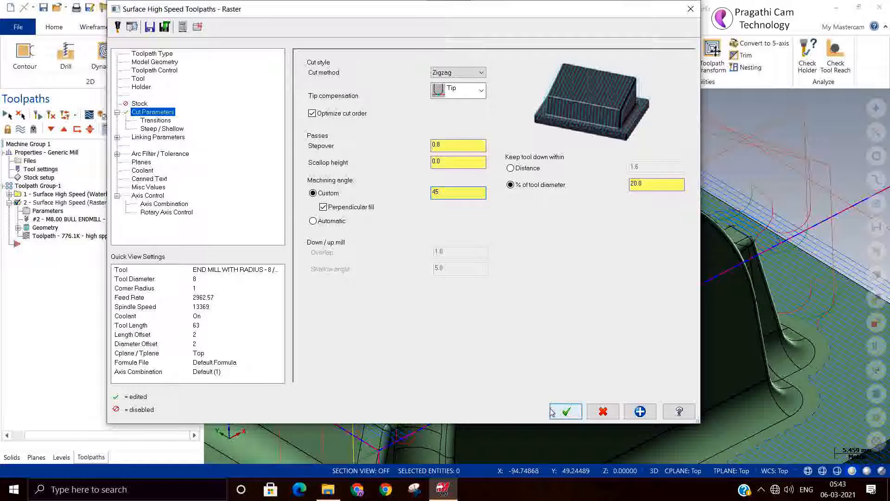
click(566, 411)
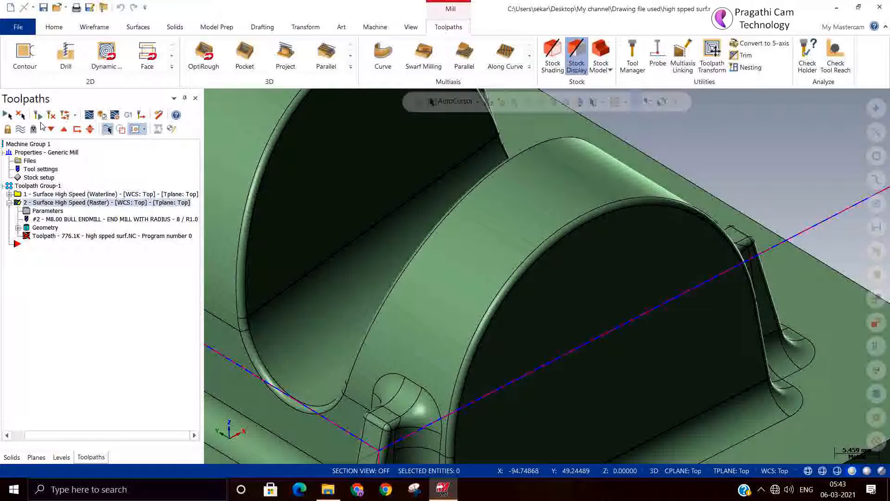
- Regenerate the raster toolpath with the 45-degree angle and inspect its passes on the arches and base
click(39, 116)
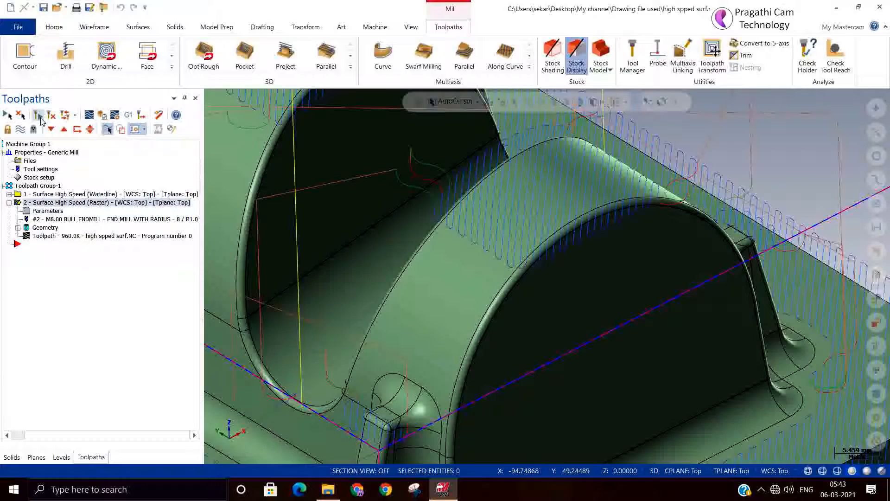
scroll(442, 222, down, 1)
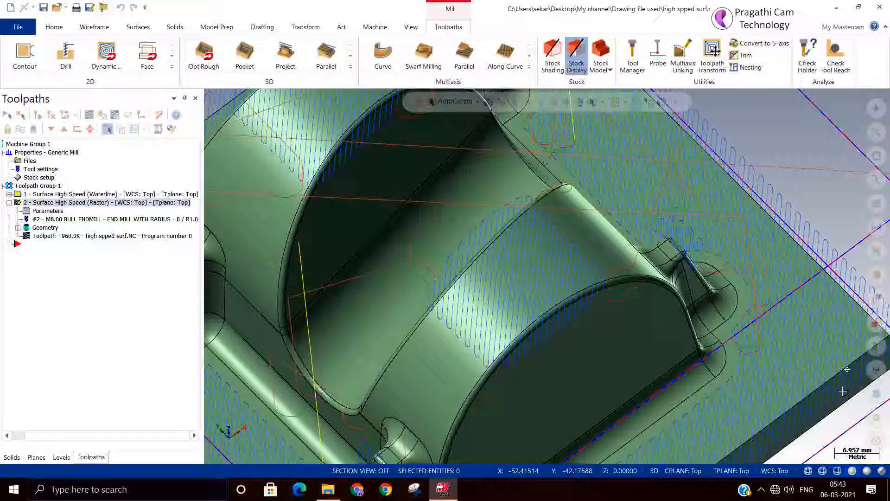
middle_drag(843, 392, 841, 360)
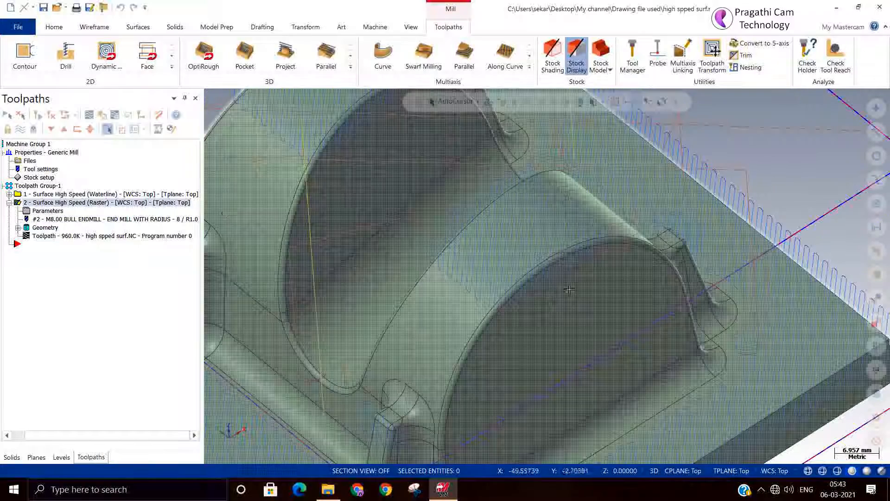
- Set the upper steep/shallow angle limit to 90 and turn off Perpendicular fill for the raster operation
click(52, 209)
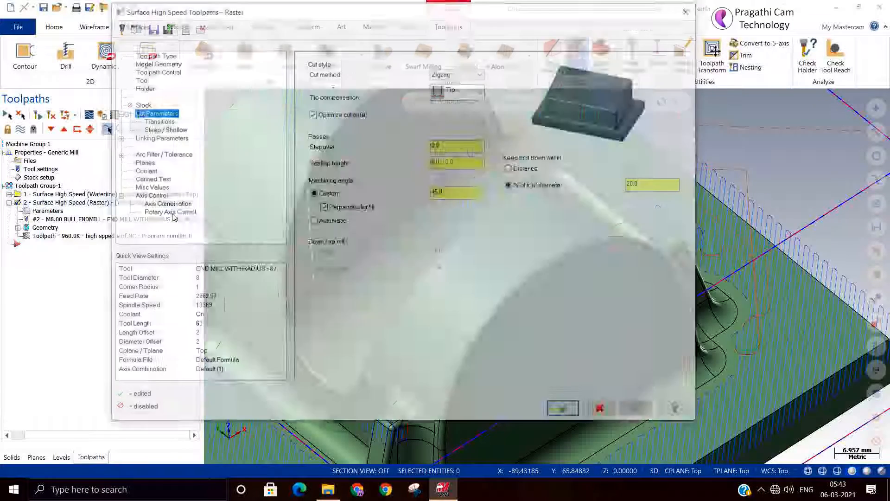
click(162, 128)
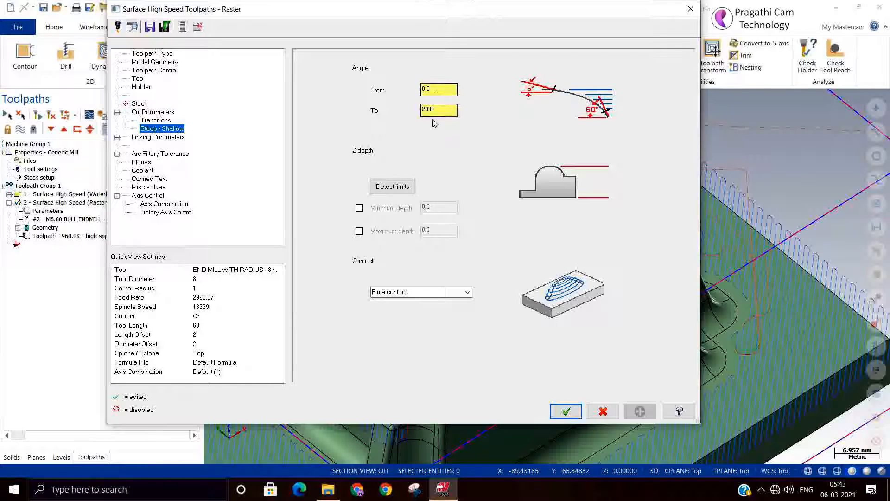
drag(436, 110, 304, 83)
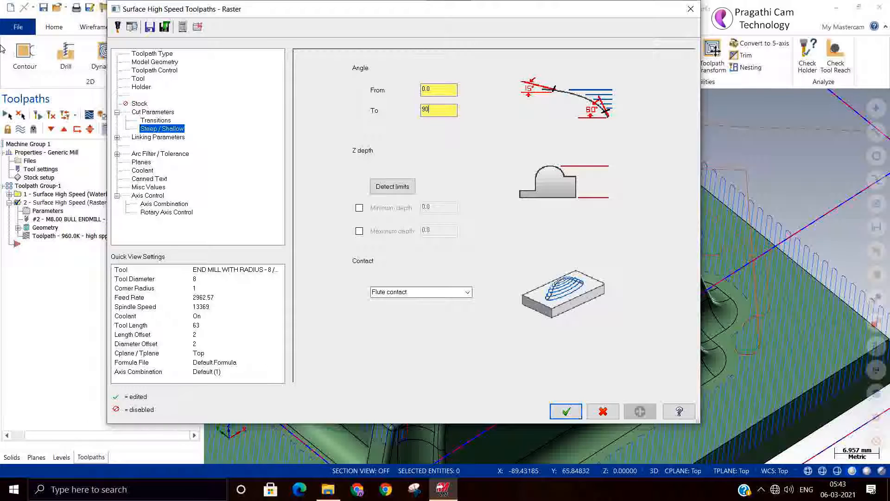
click(141, 114)
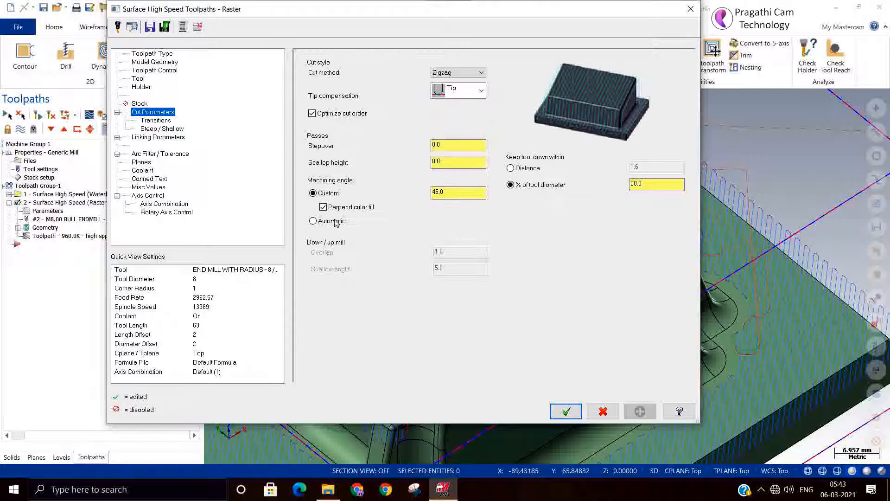
click(323, 206)
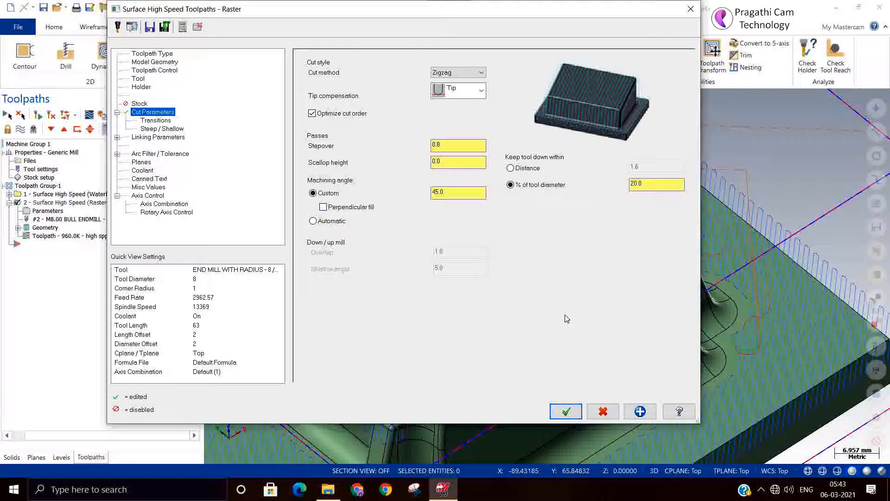
click(555, 413)
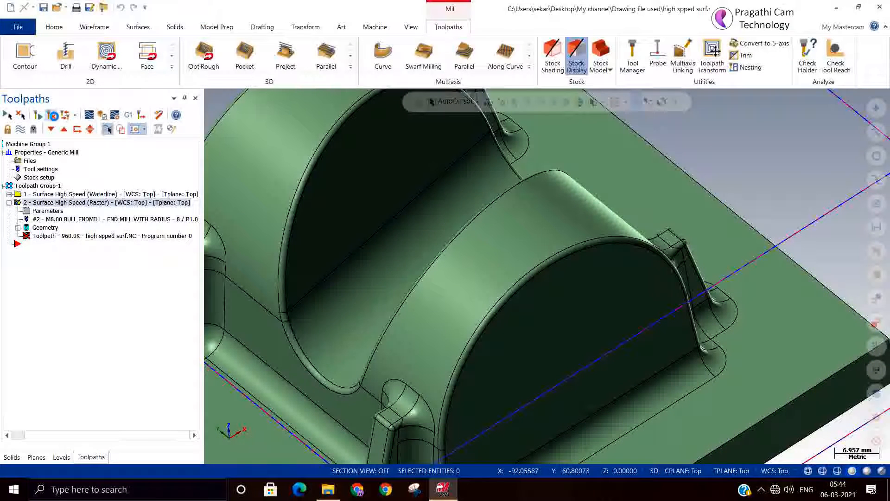
- Regenerate the raster toolpath without Perpendicular fill and examine its passes over the whole part
click(53, 116)
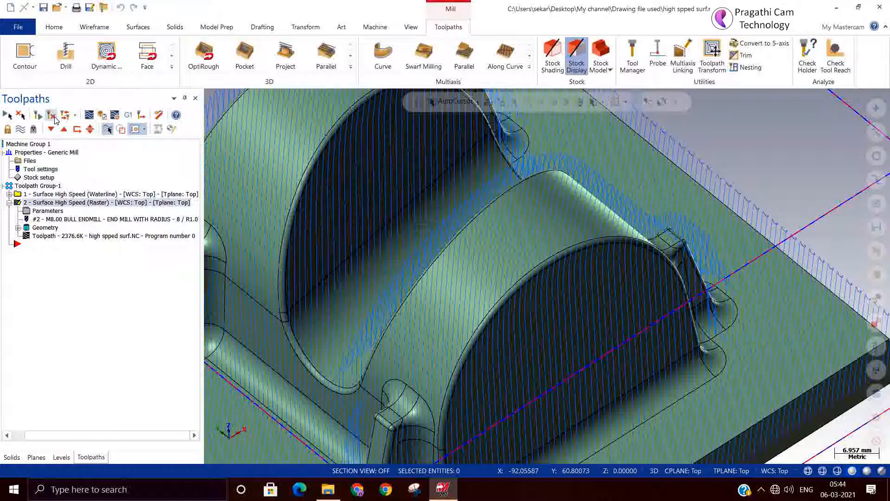
scroll(406, 239, down, 5)
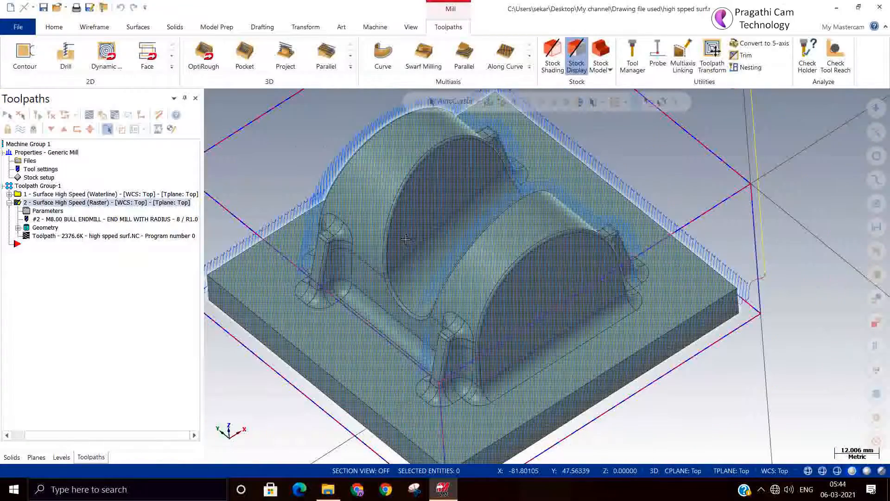
mouse_move(406, 239)
middle_down()
mouse_move(404, 288)
mouse_move(388, 199)
mouse_move(294, 219)
mouse_move(238, 242)
mouse_move(254, 302)
mouse_move(277, 271)
mouse_move(260, 252)
mouse_move(487, 259)
mouse_move(454, 273)
middle_up()
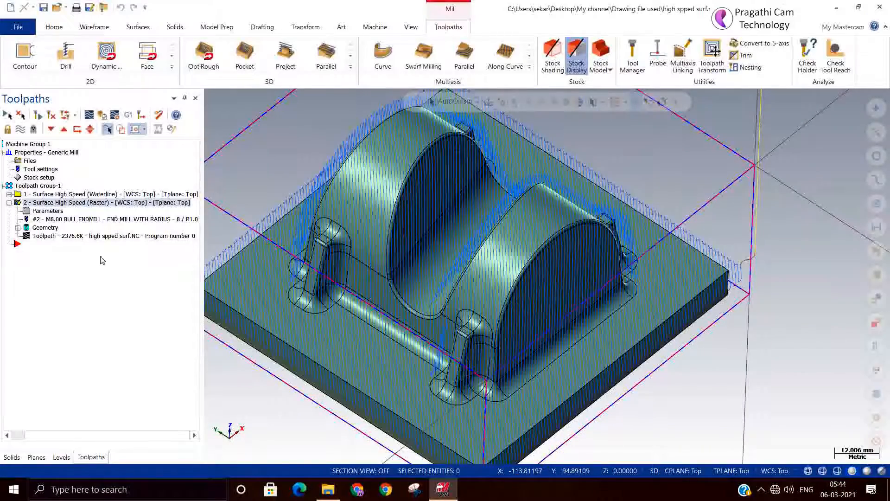
- Turn Perpendicular fill back on in the raster operation's cut parameters
click(40, 211)
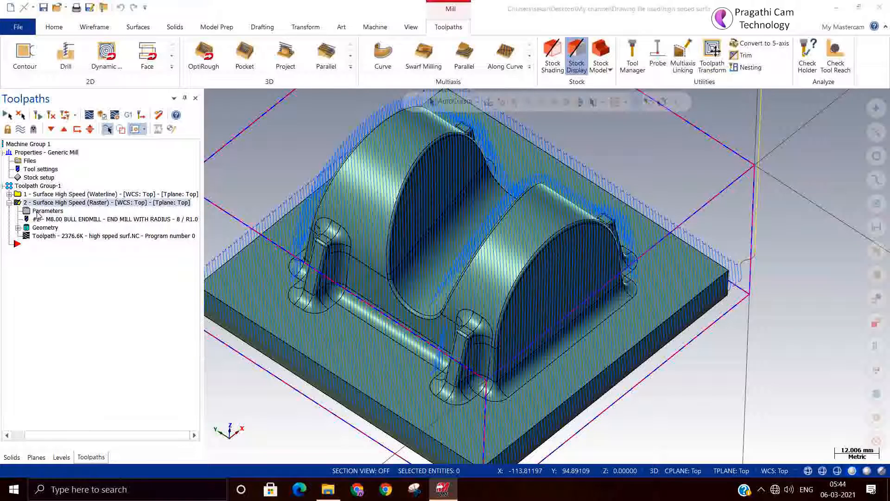
click(330, 208)
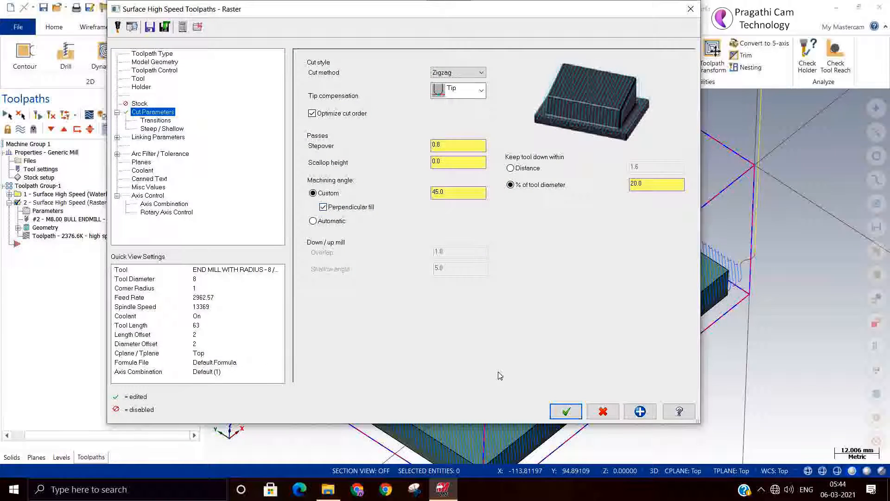
click(562, 412)
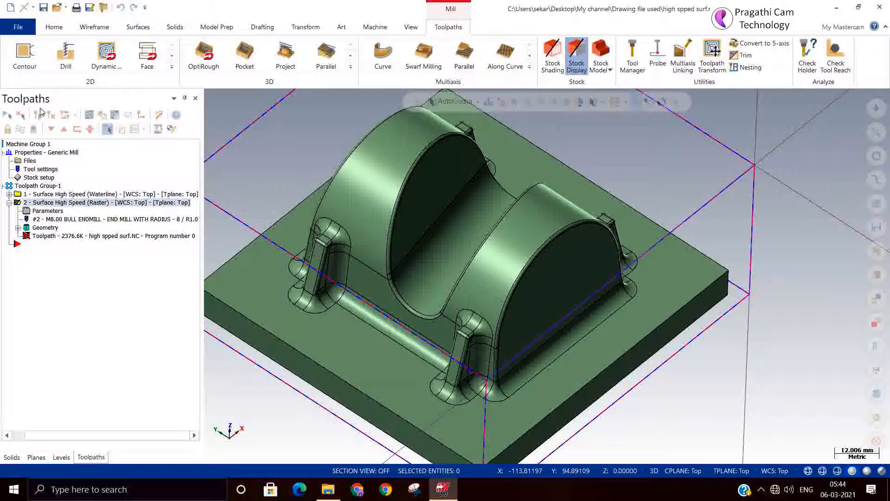
- Regenerate the raster toolpath with Perpendicular fill on and inspect its crossing passes over the arches and base
click(50, 115)
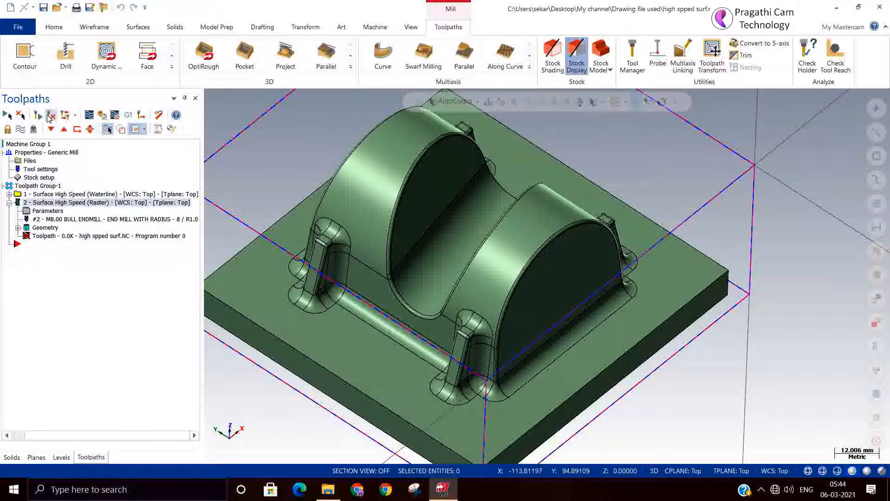
click(50, 116)
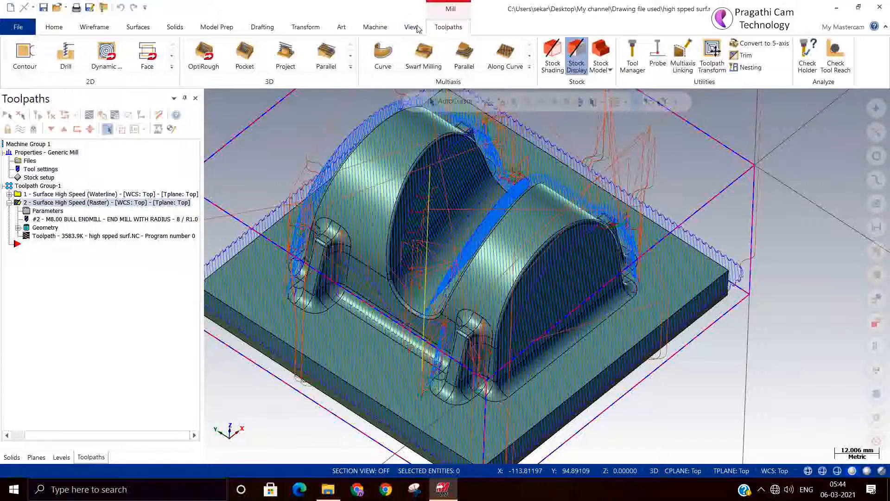
scroll(714, 370, up, 2)
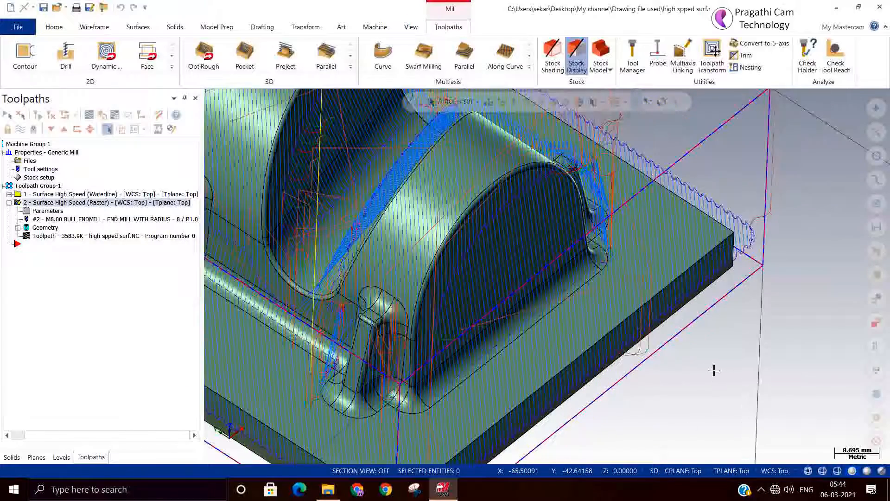
mouse_move(714, 369)
middle_down()
mouse_move(672, 350)
mouse_move(660, 391)
mouse_move(702, 322)
mouse_move(761, 343)
mouse_move(767, 372)
mouse_move(739, 383)
mouse_move(766, 391)
mouse_move(730, 390)
middle_up()
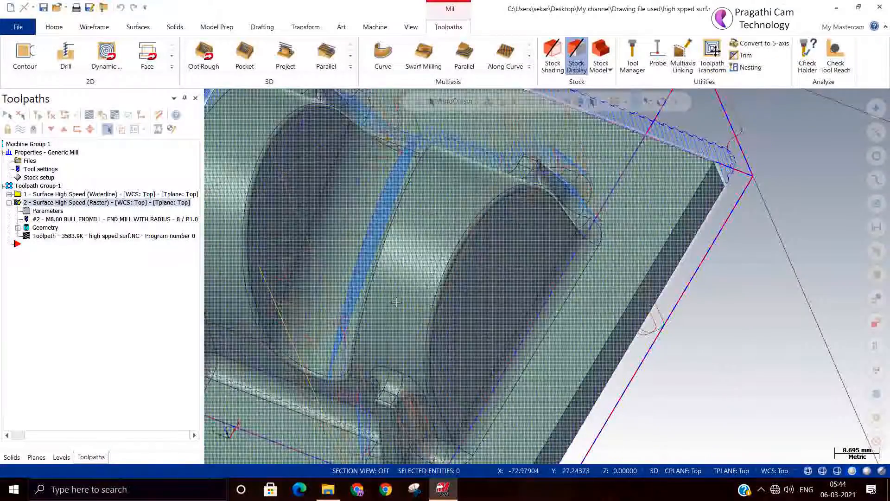
scroll(232, 274, up, 2)
mouse_move(221, 266)
middle_down()
mouse_move(247, 290)
mouse_move(300, 263)
mouse_move(374, 266)
mouse_move(264, 269)
mouse_move(226, 260)
middle_up()
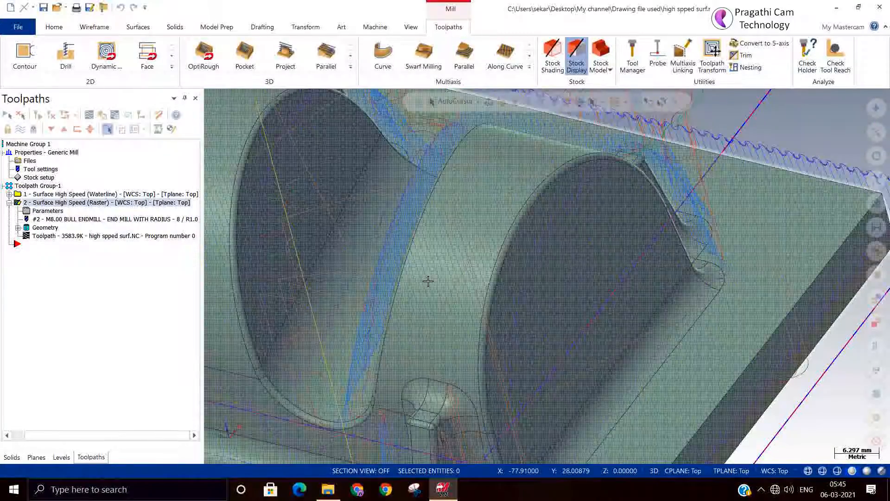
scroll(429, 283, down, 2)
mouse_move(650, 348)
middle_down()
mouse_move(644, 446)
mouse_move(658, 397)
mouse_move(683, 371)
mouse_move(694, 394)
mouse_move(680, 412)
mouse_move(634, 396)
mouse_move(656, 346)
middle_up()
- Backplot the raster toolpath with Perpendicular fill on to watch the order of the passes
click(89, 116)
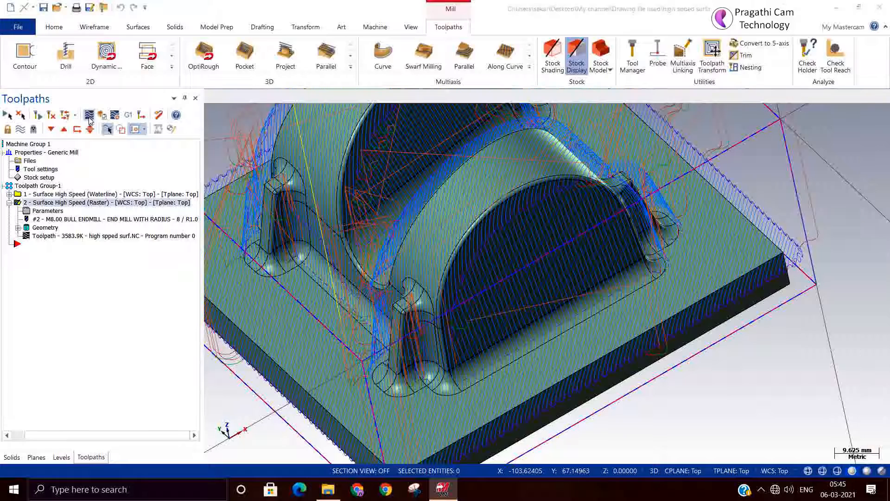
click(209, 96)
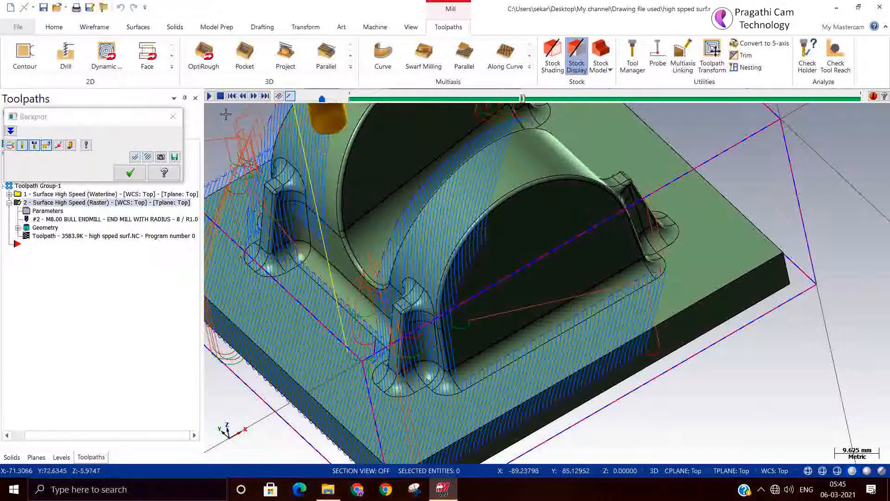
middle_drag(351, 147, 314, 161)
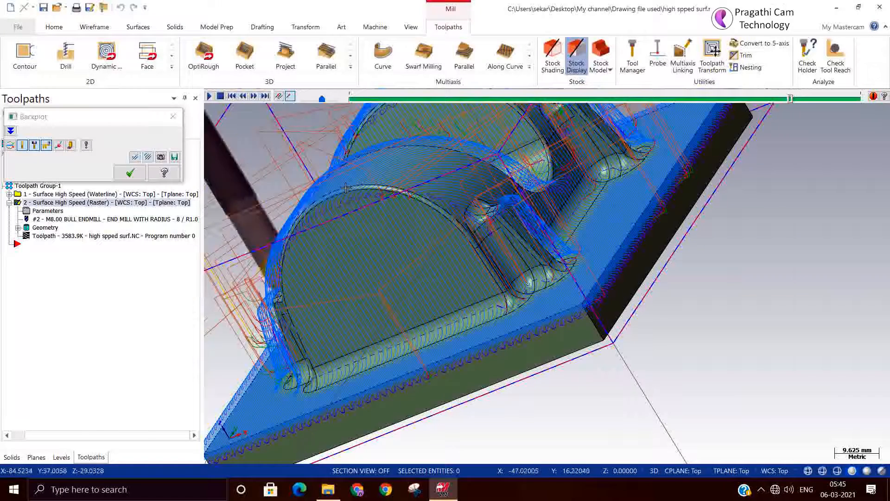
click(130, 174)
- Turn off Perpendicular fill in the raster operation's cut parameters and regenerate the toolpath
click(26, 211)
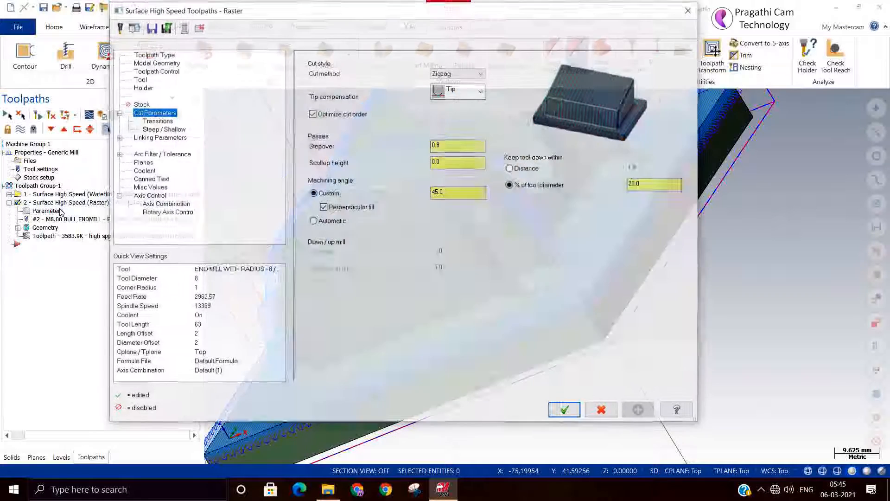
click(323, 207)
click(565, 412)
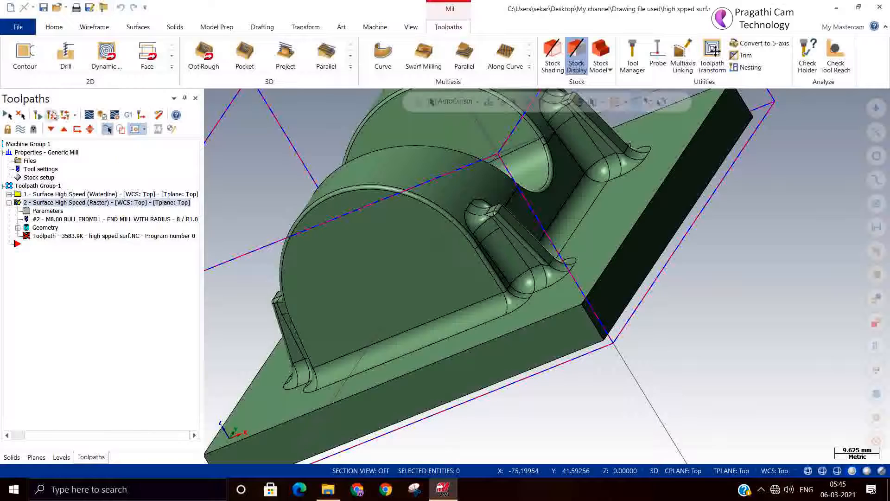
click(38, 116)
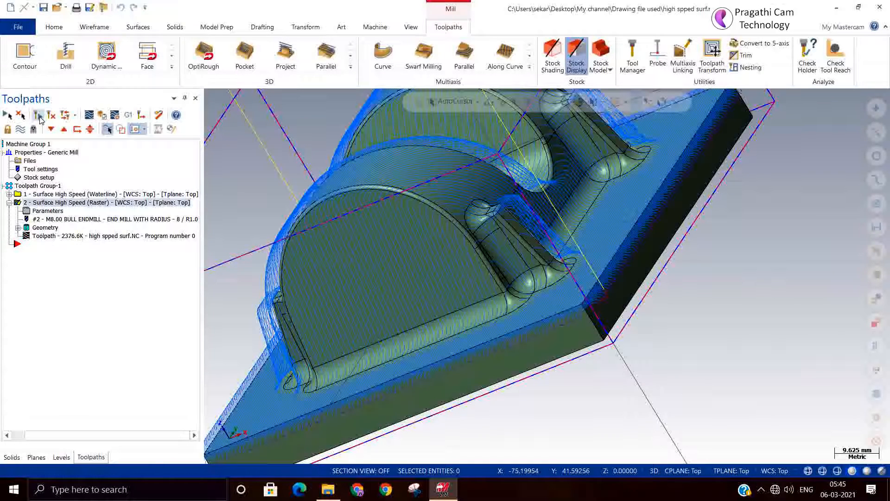
- Backplot the raster toolpath without Perpendicular fill to check its single-direction 45-degree passes
click(89, 116)
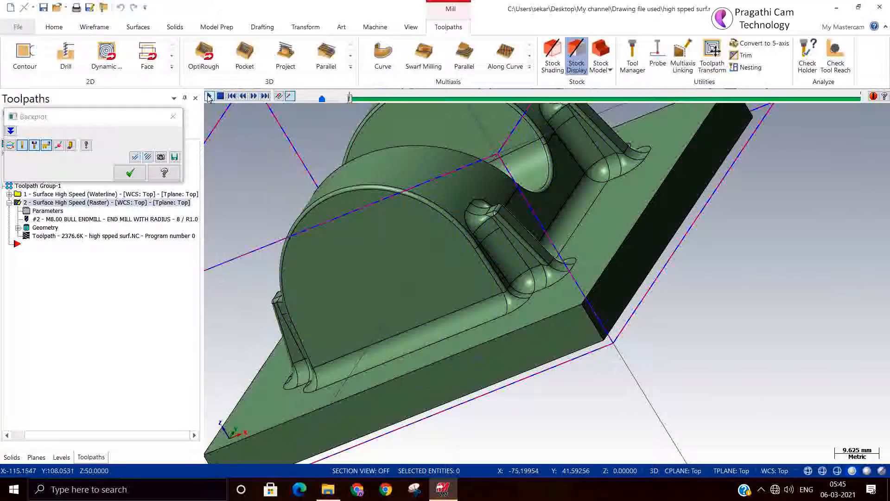
click(209, 96)
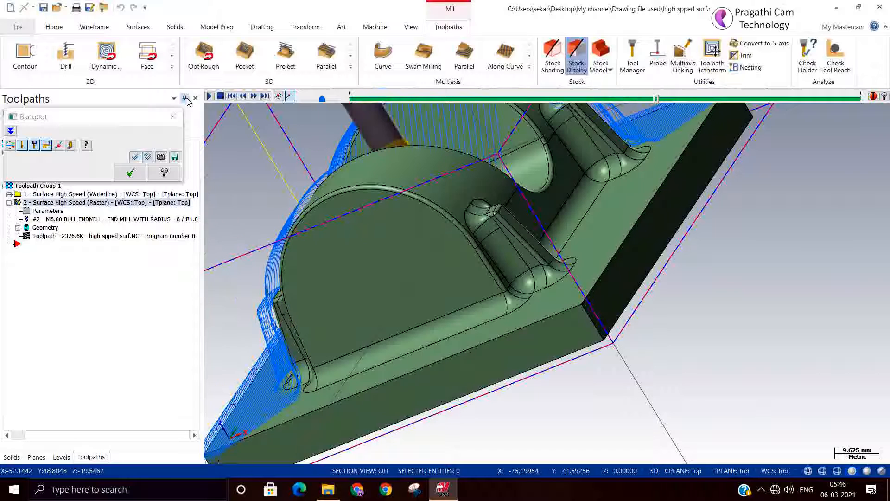
click(106, 131)
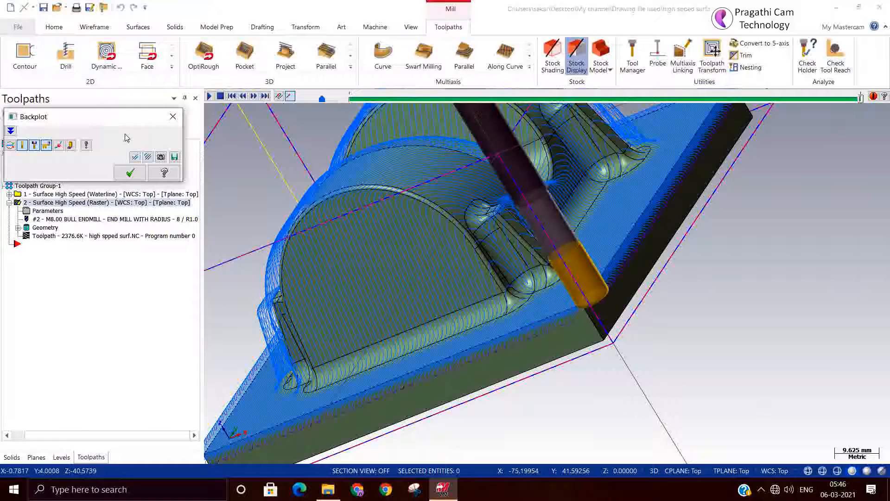
click(132, 172)
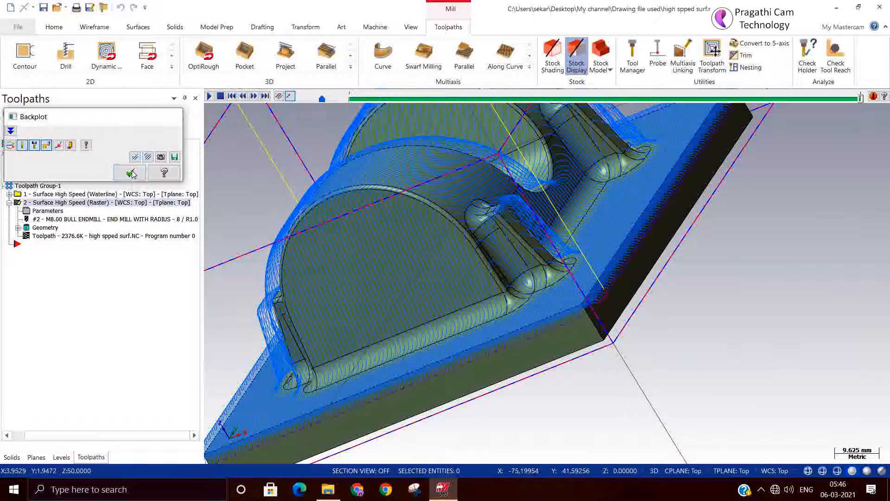
- Turn Perpendicular fill back on in the raster operation and regenerate the toolpath
click(42, 211)
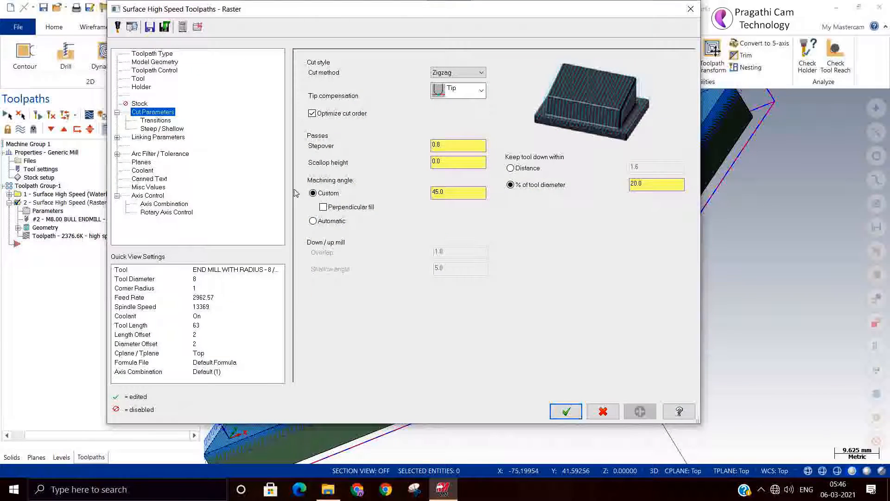
click(566, 411)
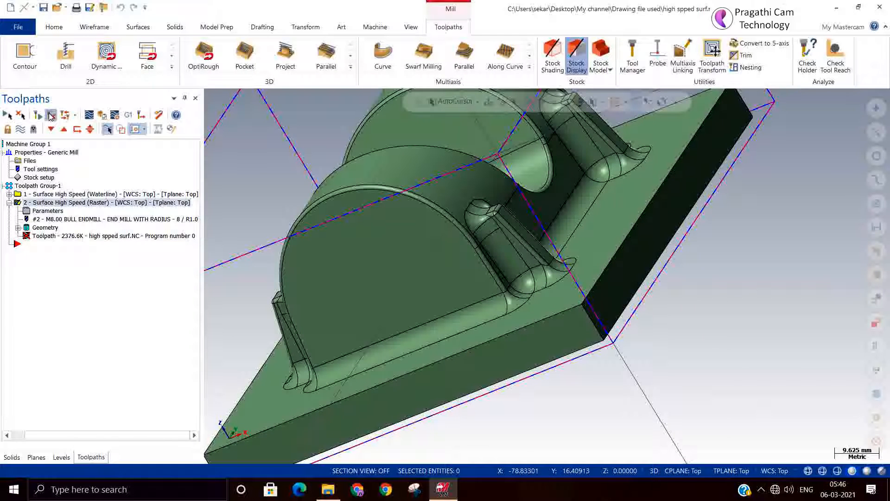
click(51, 115)
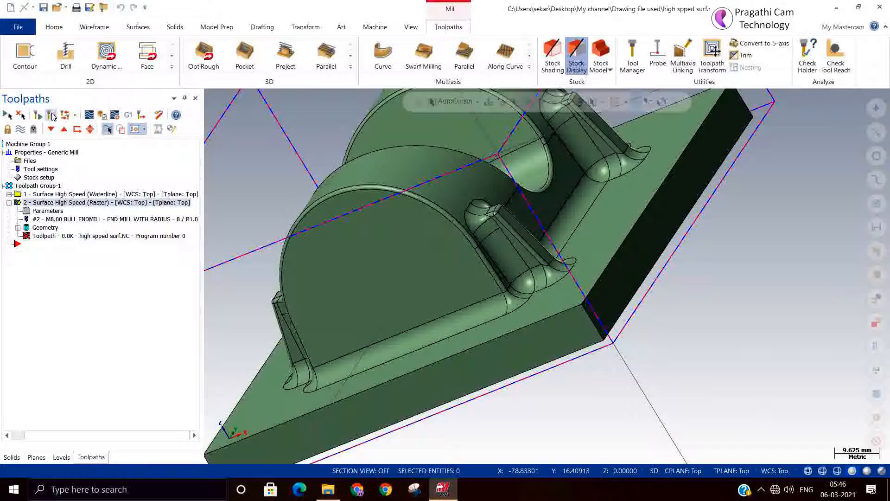
click(52, 116)
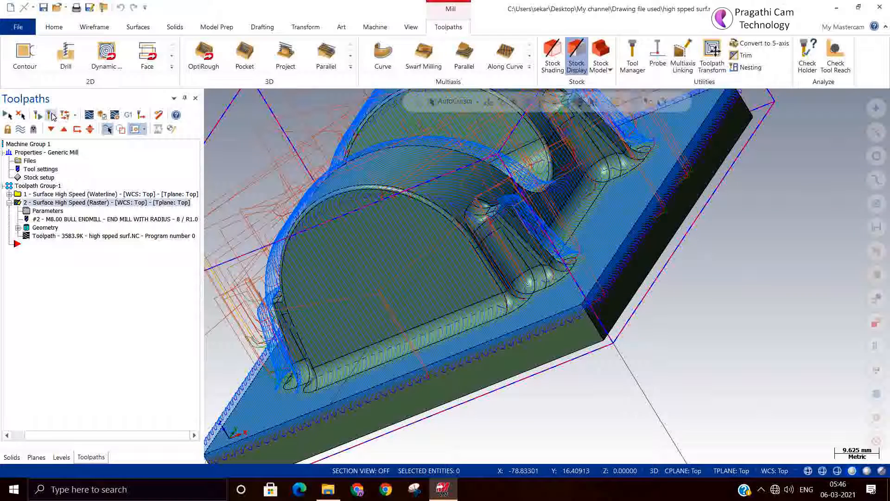
- Run the backplot again on the regenerated raster toolpath to compare the added perpendicular passes
click(88, 115)
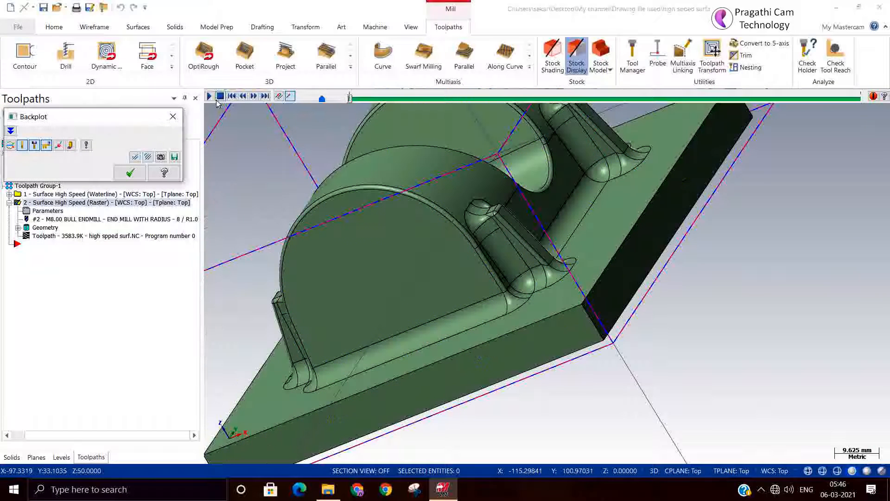
click(209, 96)
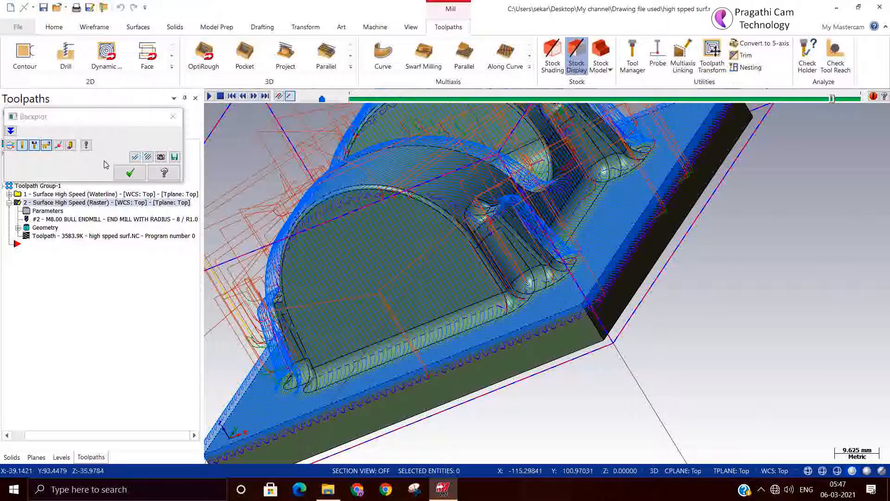
click(126, 175)
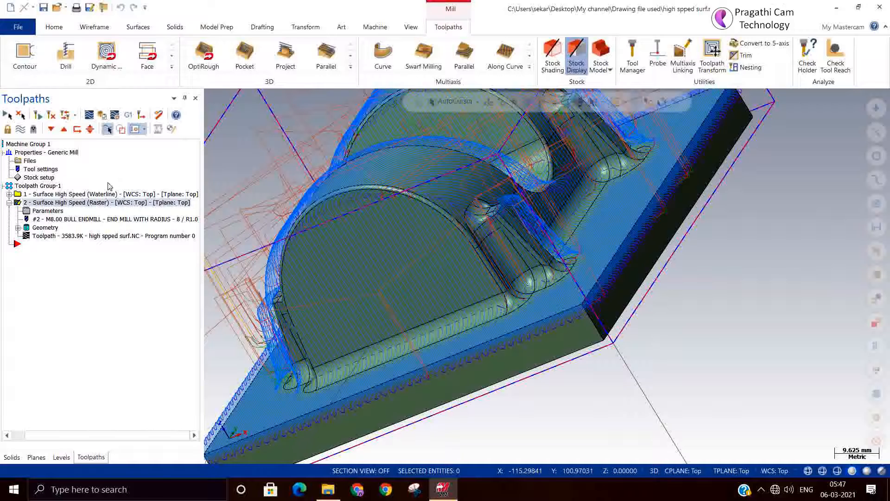
- Set the raster operation's upper steep/shallow angle limit to 20 and regenerate the toolpath
click(34, 220)
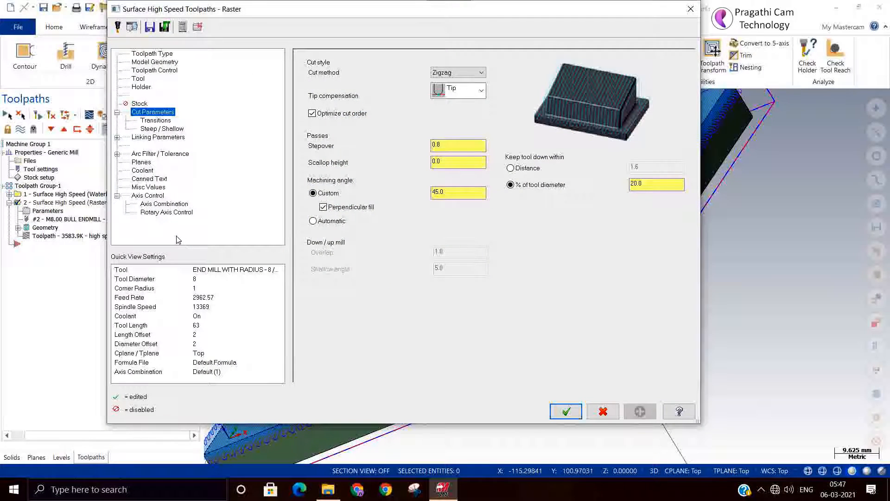
click(155, 121)
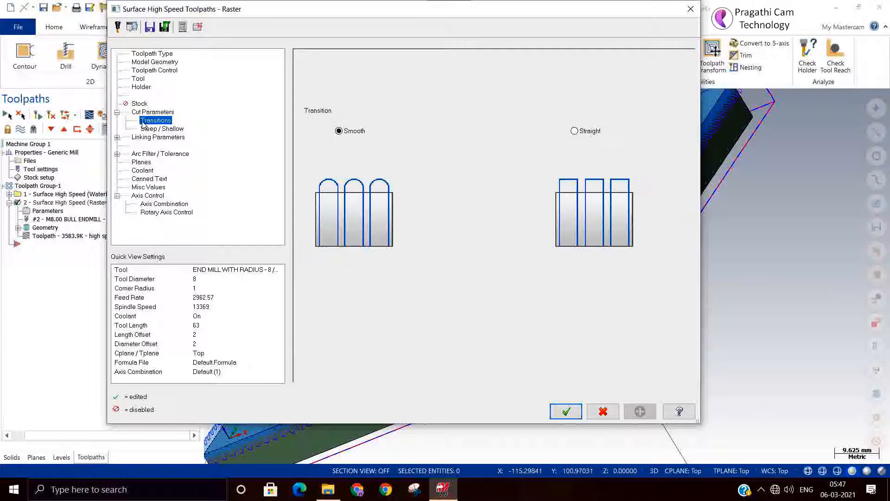
click(143, 113)
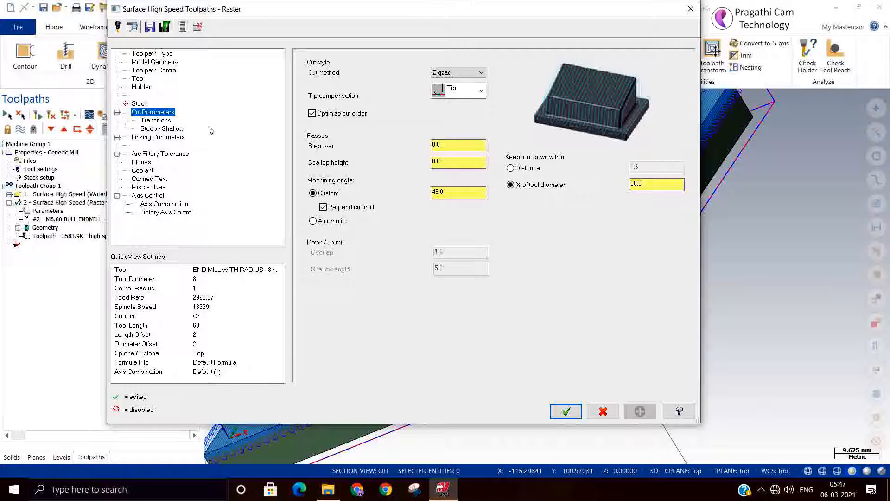
click(148, 121)
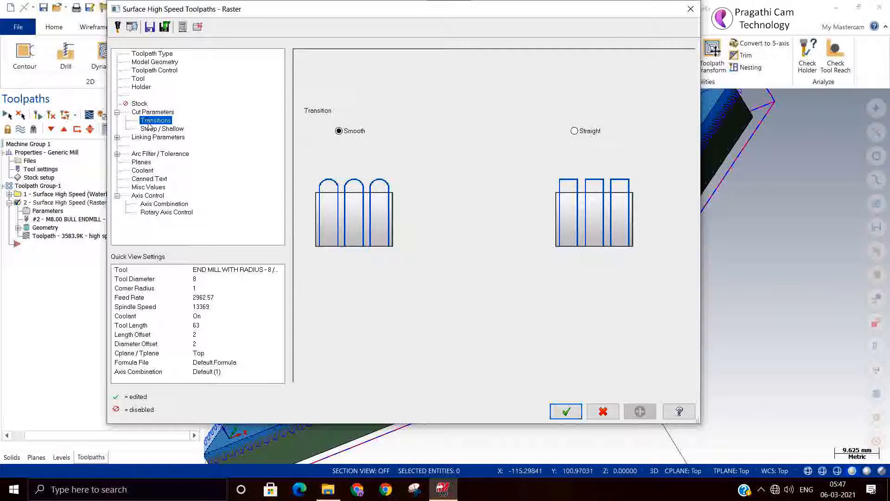
click(152, 129)
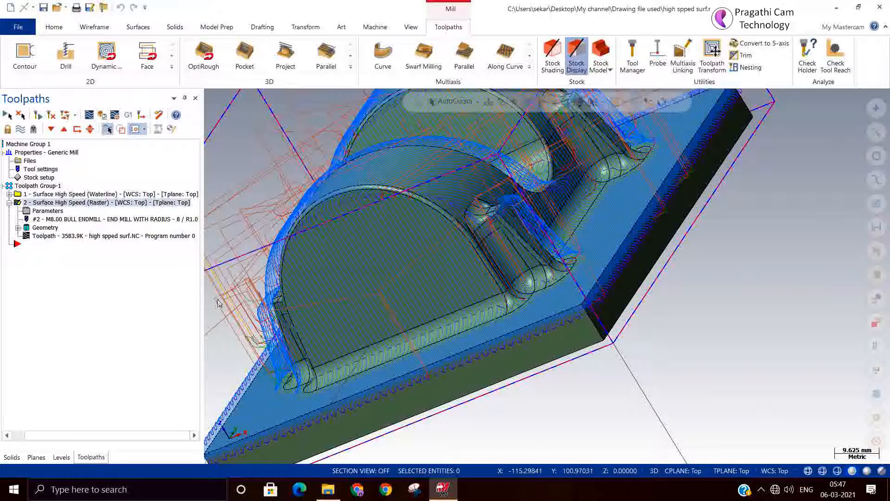
click(566, 411)
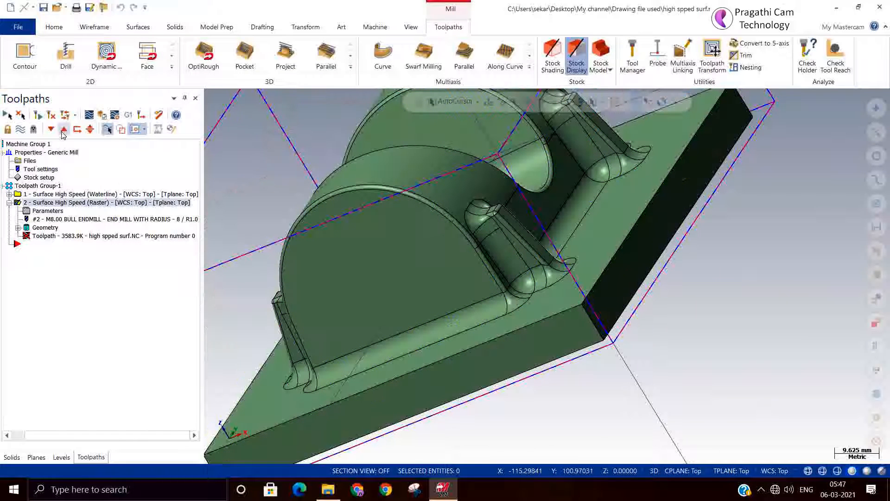
click(51, 116)
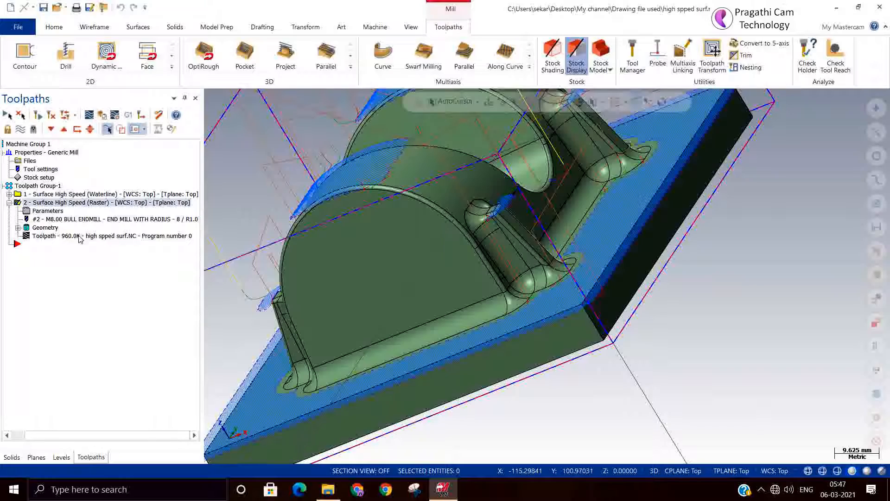
- Compare the shallow-area raster passes with the waterline toolpath and review the raster operation's steep/shallow angle limits
middle_drag(520, 298, 559, 350)
scroll(553, 347, down, 1)
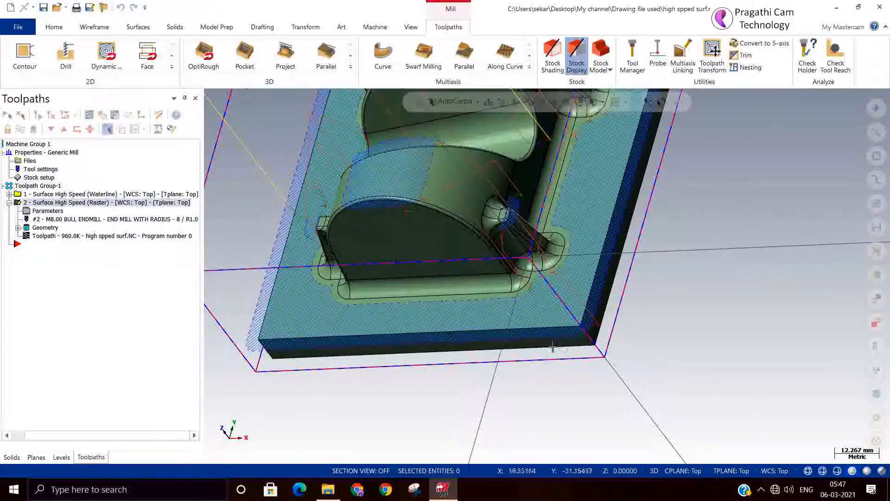
middle_drag(429, 376, 447, 359)
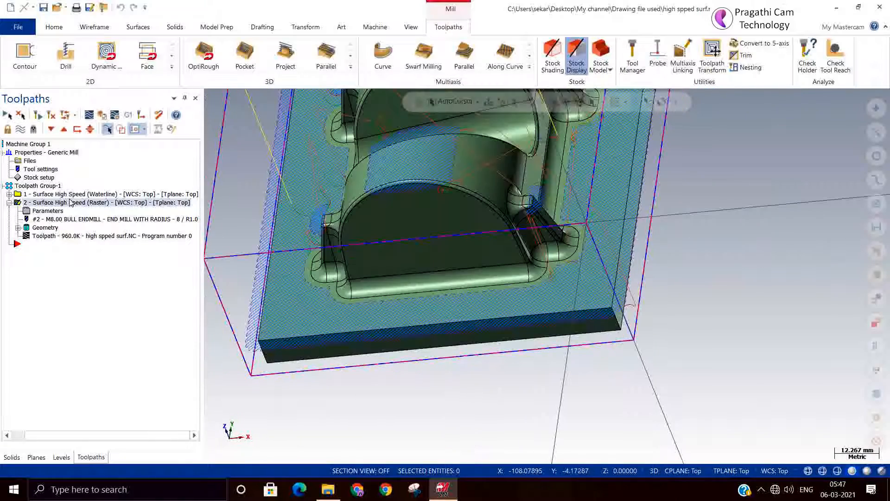
ctrl+click(50, 195)
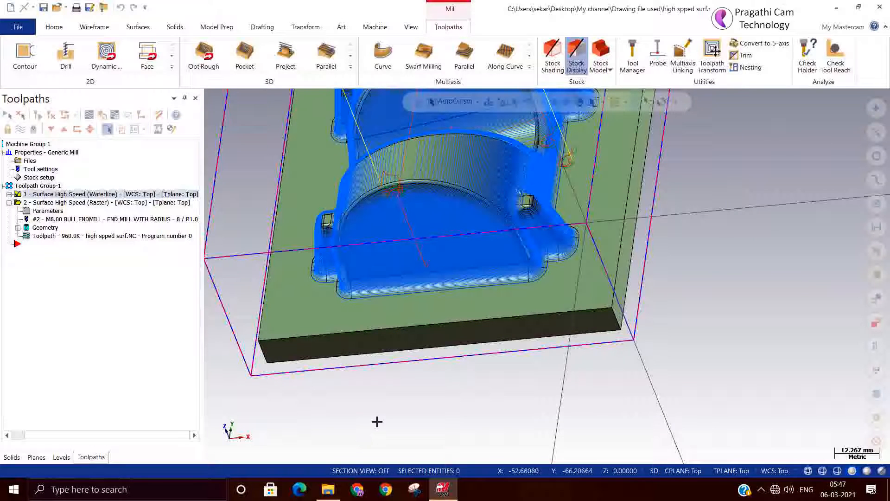
middle_drag(377, 421, 384, 419)
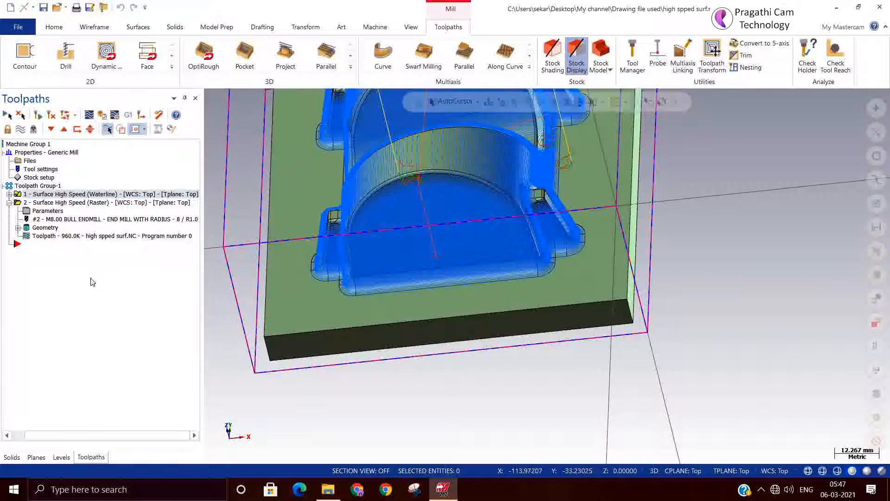
click(46, 211)
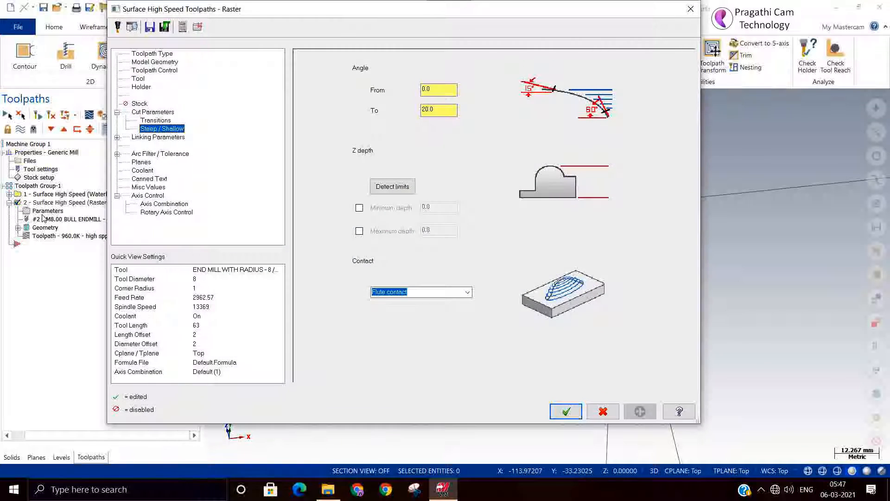
click(603, 411)
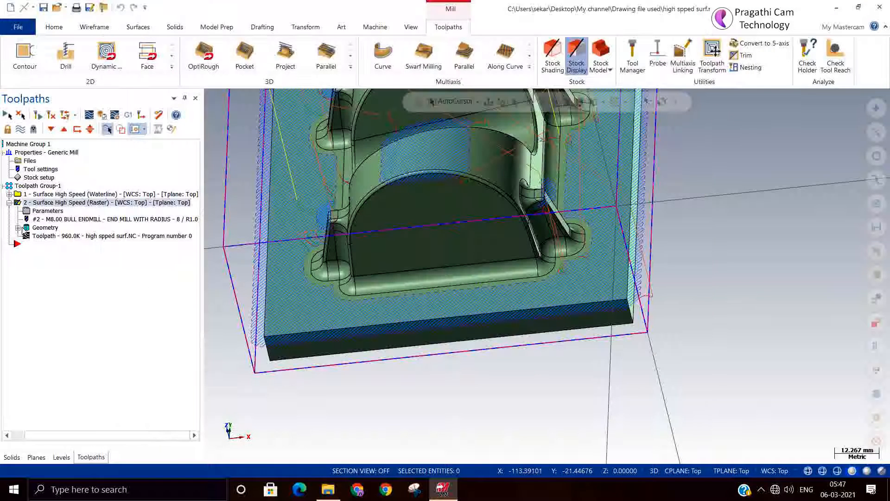
- Display the waterline toolpath together with the raster toolpath and examine how both cover the steep walls, arches and shallow faces
click(33, 195)
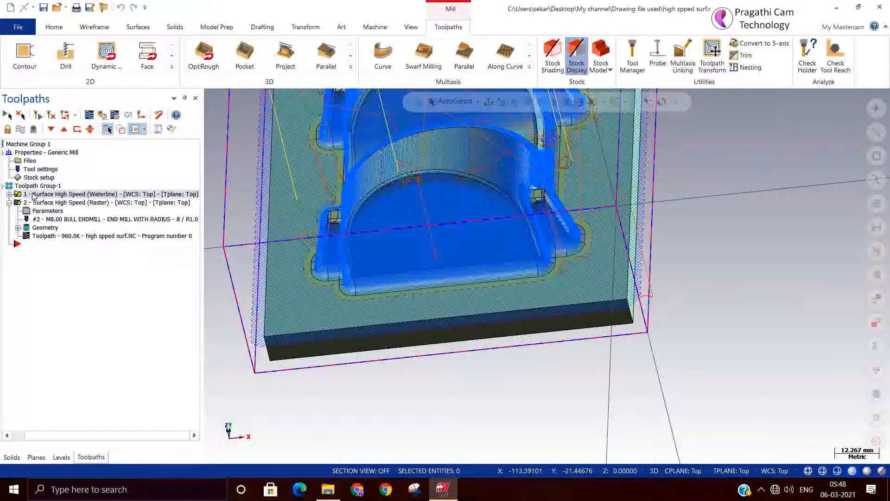
scroll(450, 430, down, 1)
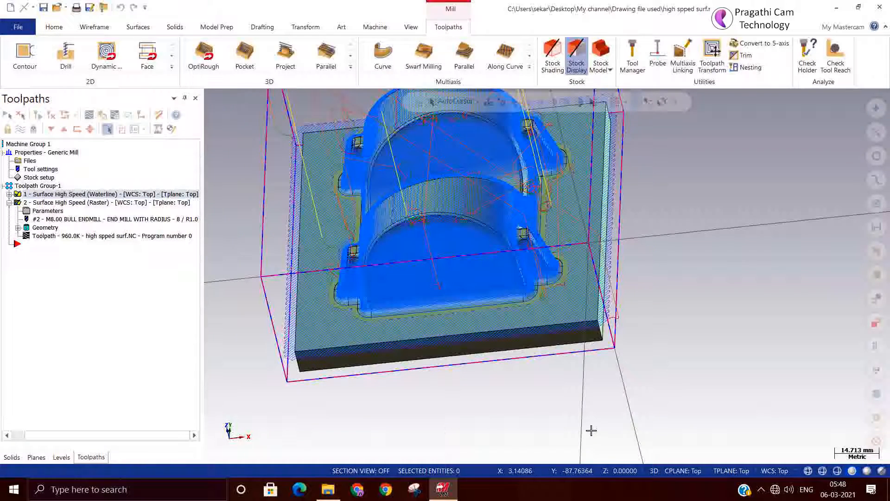
mouse_move(591, 430)
middle_down()
mouse_move(622, 413)
mouse_move(628, 390)
mouse_move(614, 429)
middle_up()
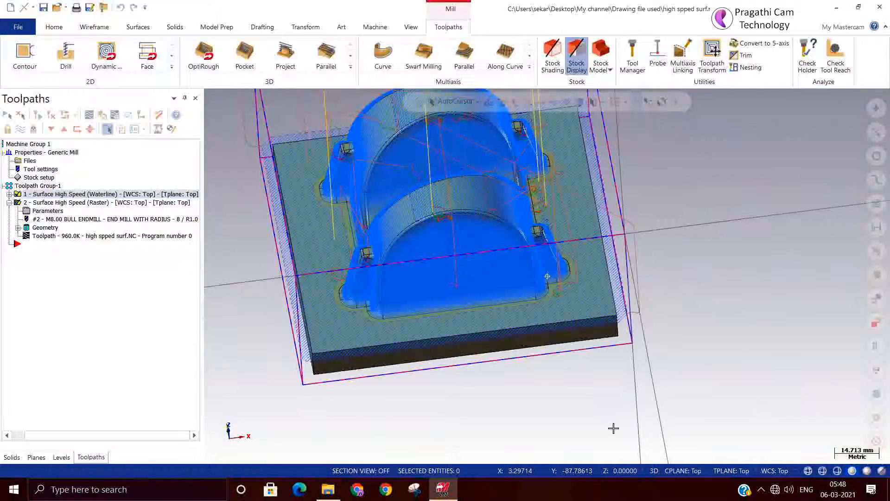
scroll(517, 290, up, 3)
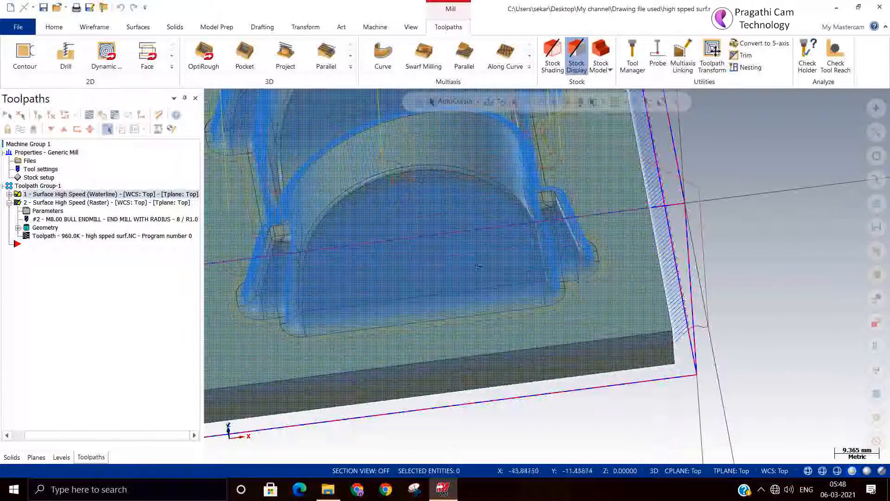
middle_drag(784, 371, 773, 413)
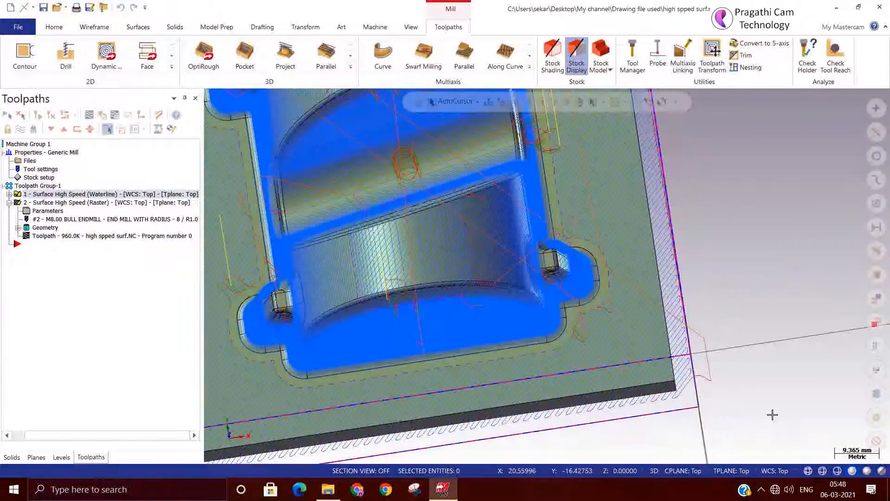
scroll(585, 370, up, 3)
middle_drag(581, 366, 810, 416)
scroll(810, 415, down, 1)
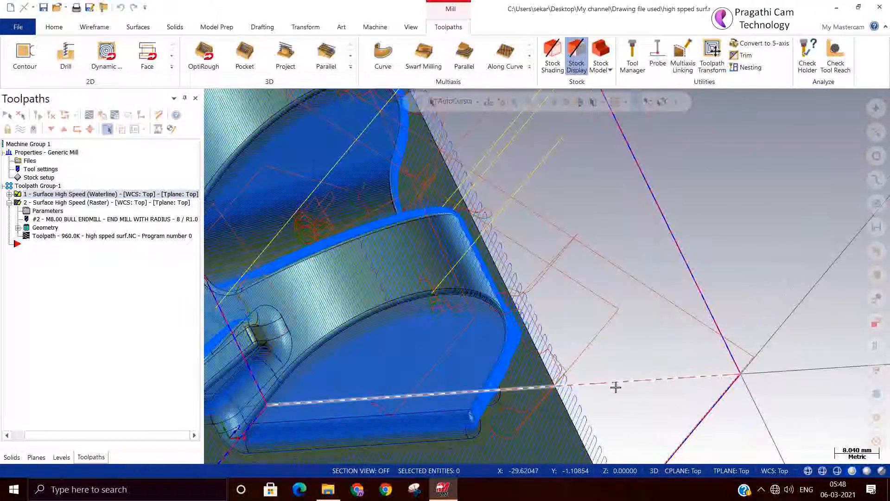
middle_drag(614, 385, 519, 355)
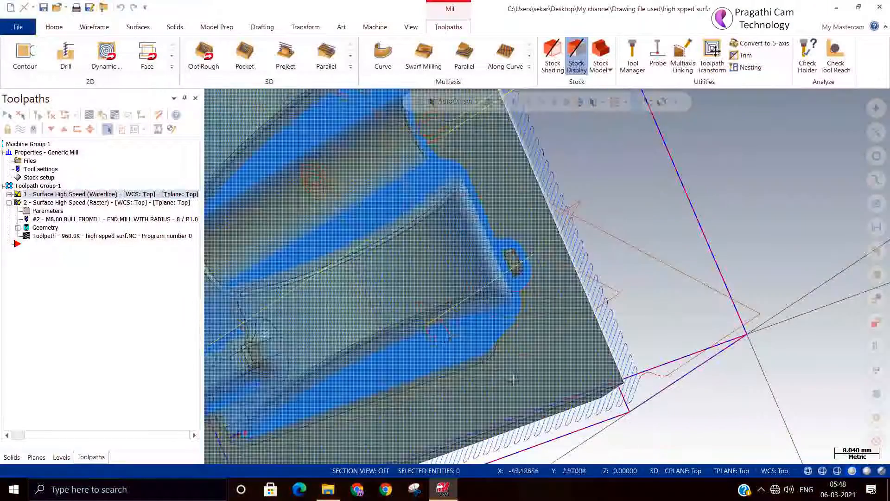
scroll(352, 313, up, 2)
scroll(352, 313, up, 2)
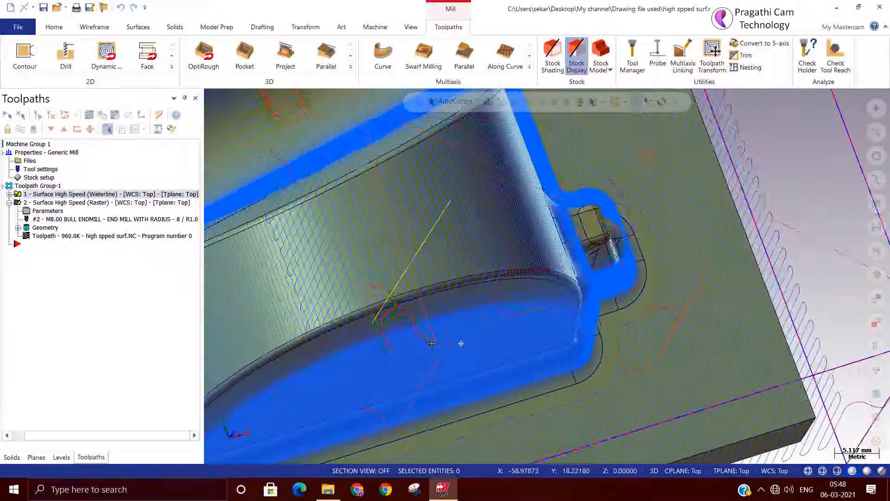
middle_drag(418, 356, 443, 361)
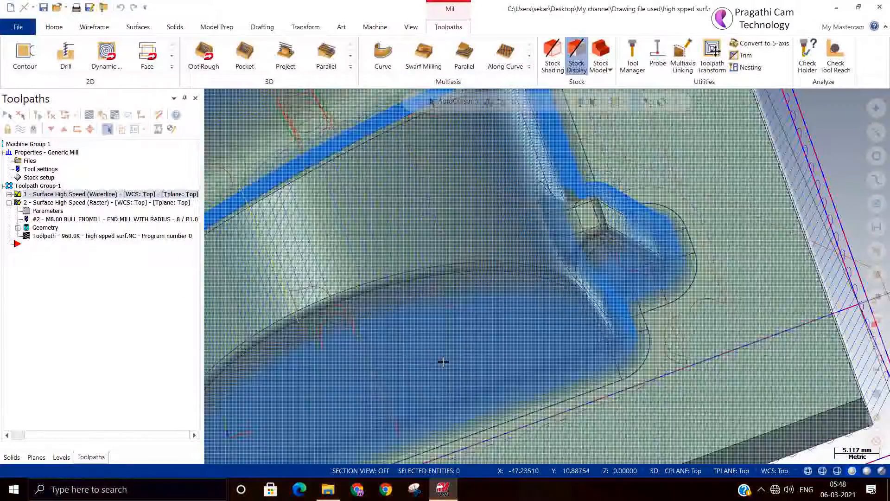